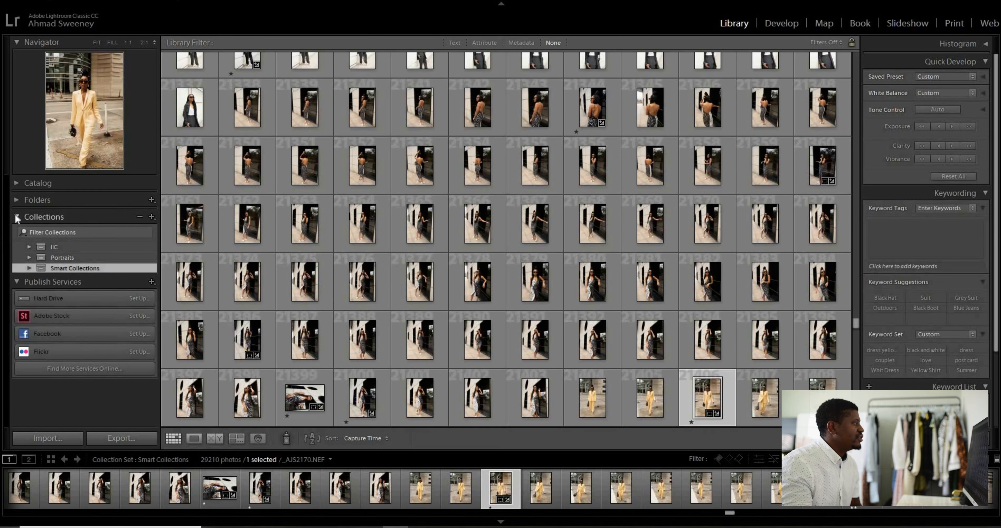
Create a top-level collection set named Youtube Tutorial, outside any existing collection set
{"action": "left_click", "coordinate": [23, 216]}
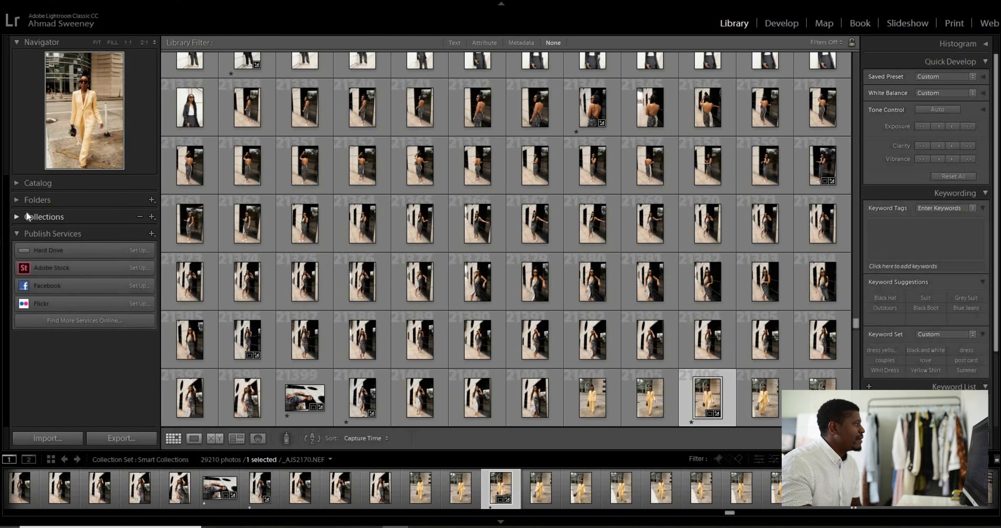
{"action": "left_click", "coordinate": [26, 213]}
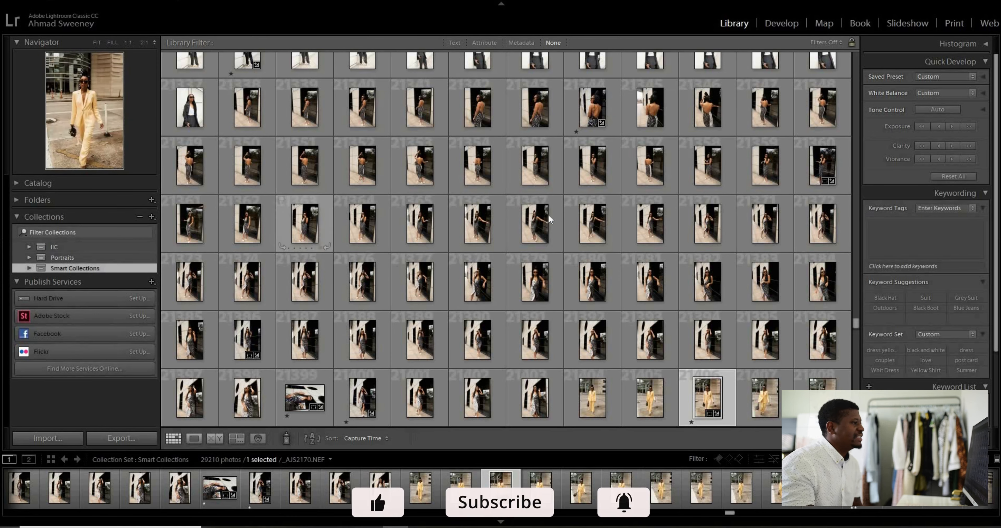
{"action": "right_click", "coordinate": [90, 271]}
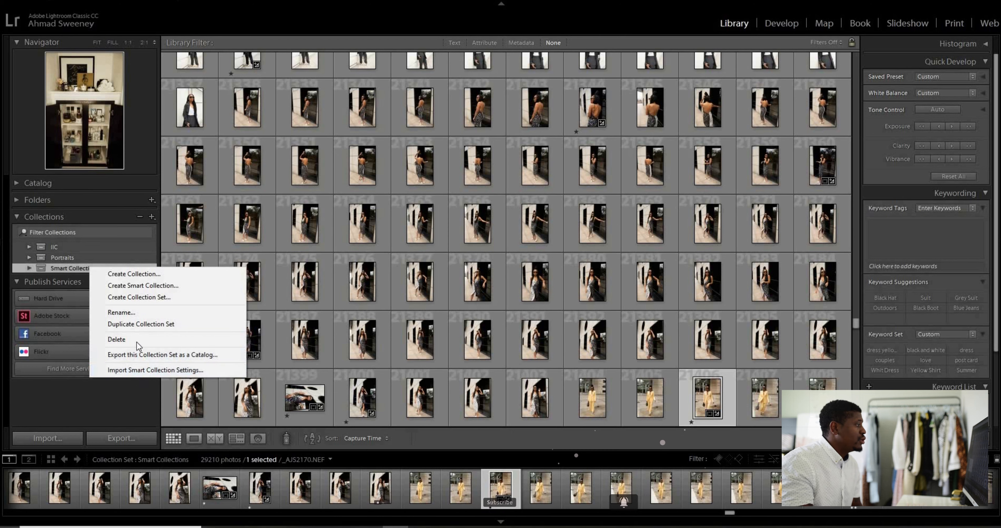
{"action": "left_click", "coordinate": [136, 298]}
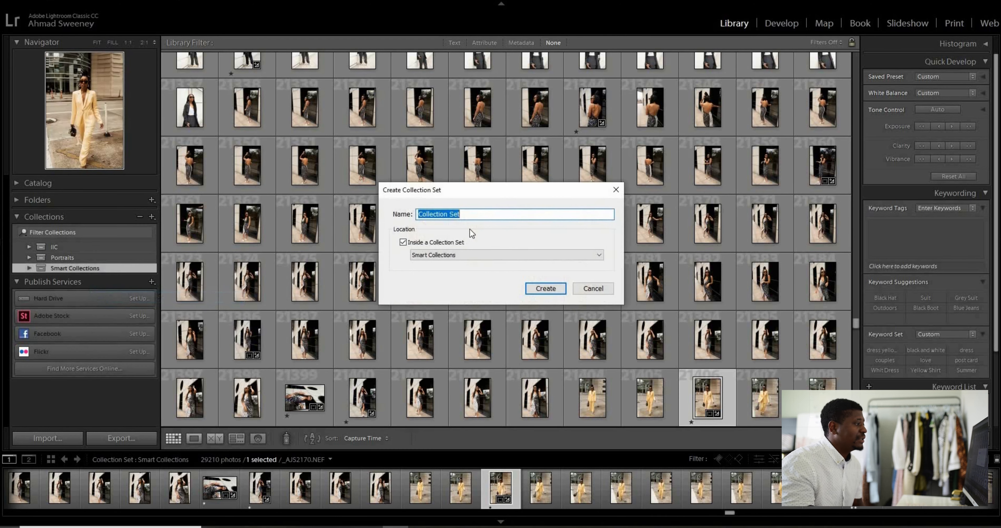
{"action": "left_click", "coordinate": [403, 242]}
{"action": "left_click_drag", "start_coordinate": [494, 212], "coordinate": [268, 213]}
{"action": "type", "text": "You"}
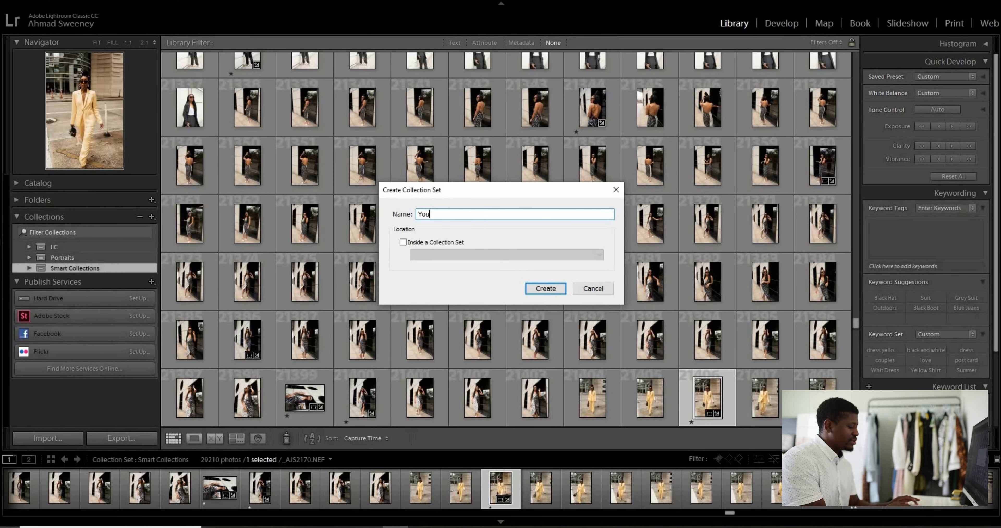
{"action": "type", "text": "tube Tutorial"}
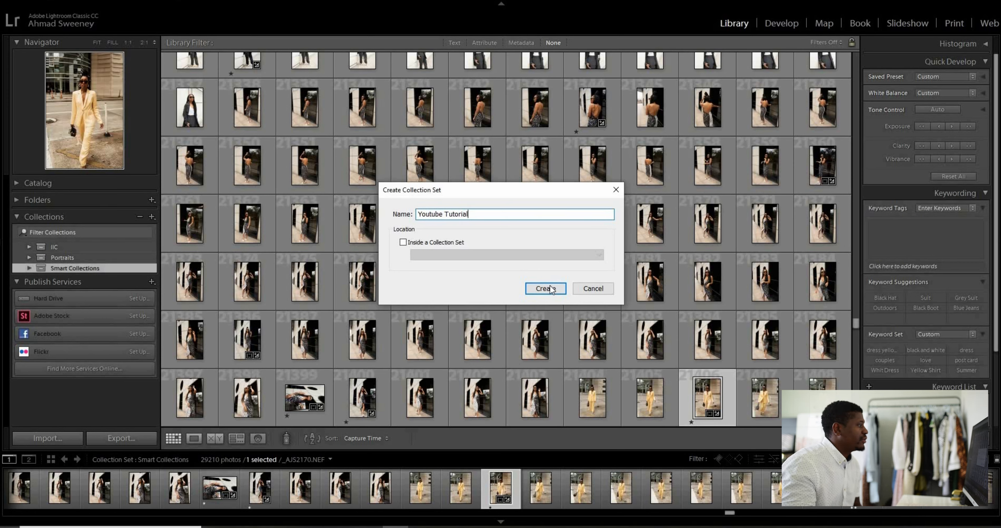
{"action": "left_click", "coordinate": [545, 288]}
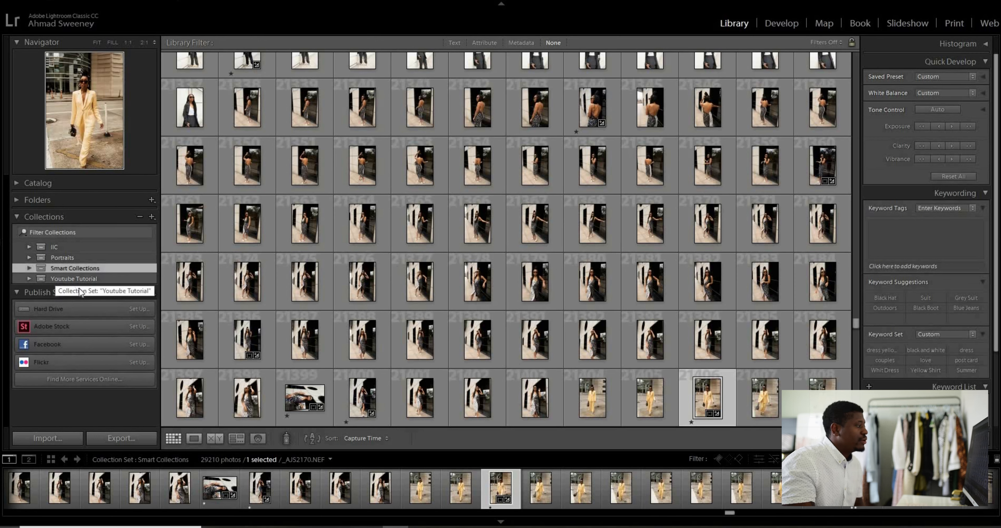
Create another top-level collection set named Food and view the new Food and Youtube Tutorial sets
{"action": "left_click", "coordinate": [76, 277]}
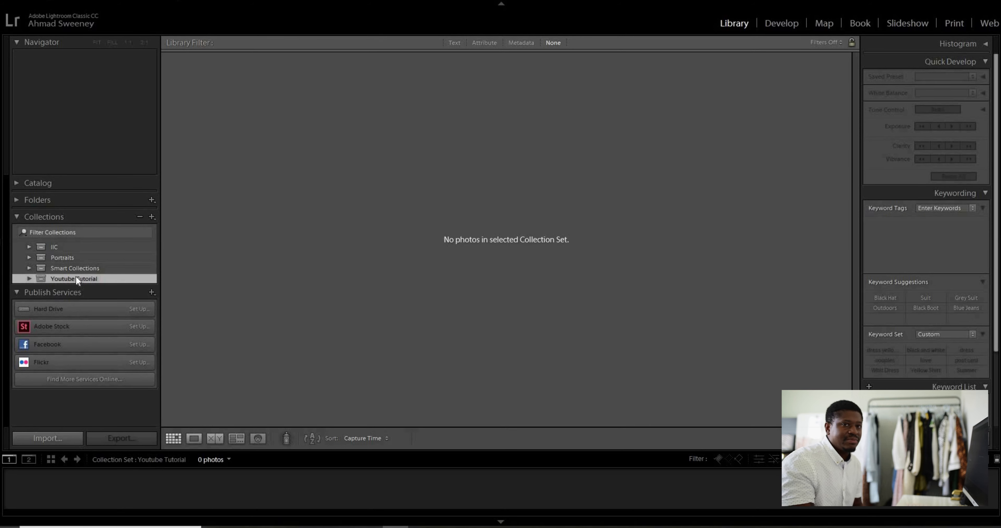
{"action": "right_click", "coordinate": [63, 277]}
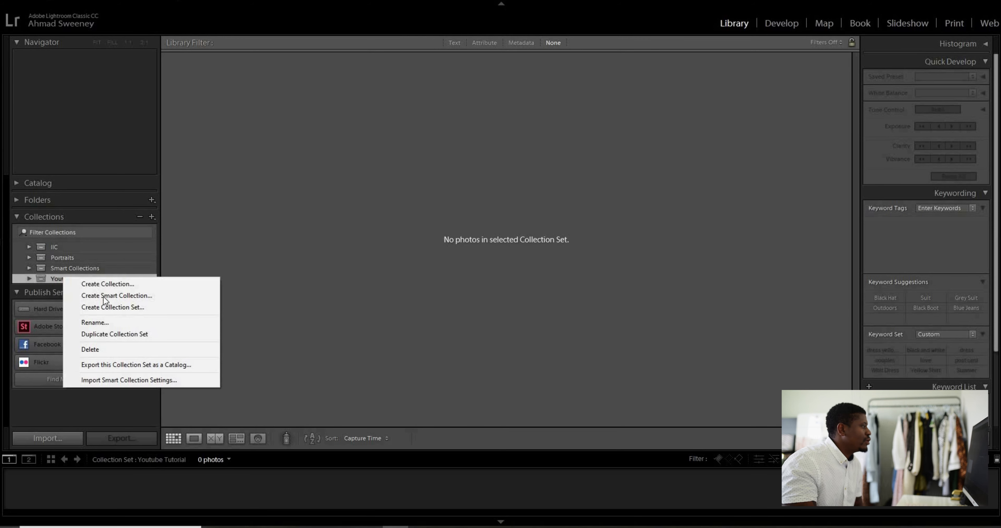
{"action": "left_click", "coordinate": [105, 307]}
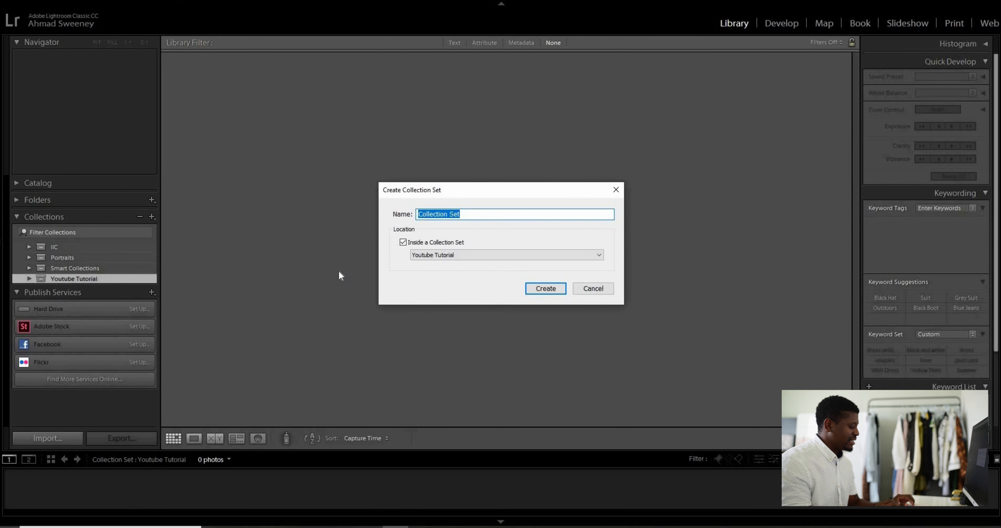
{"action": "type", "text": "Food"}
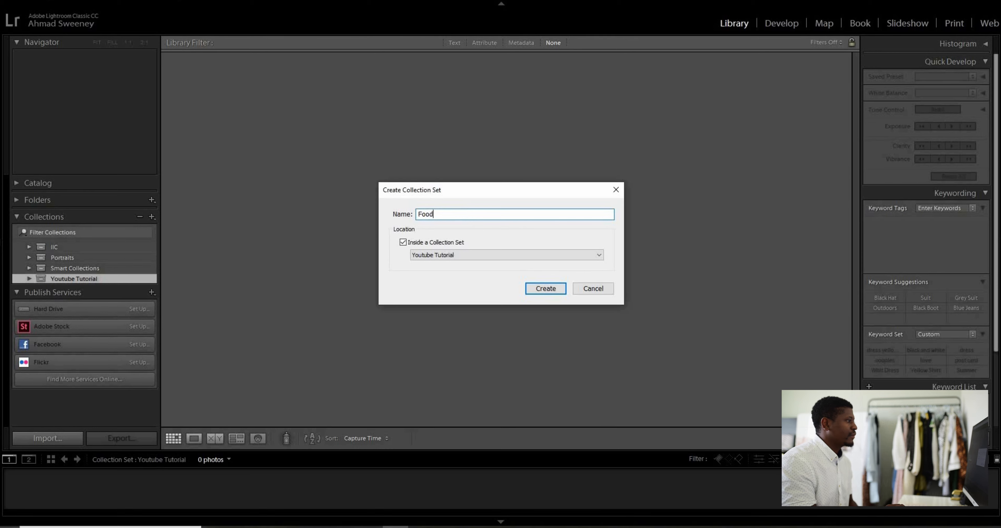
{"action": "left_click", "coordinate": [403, 243]}
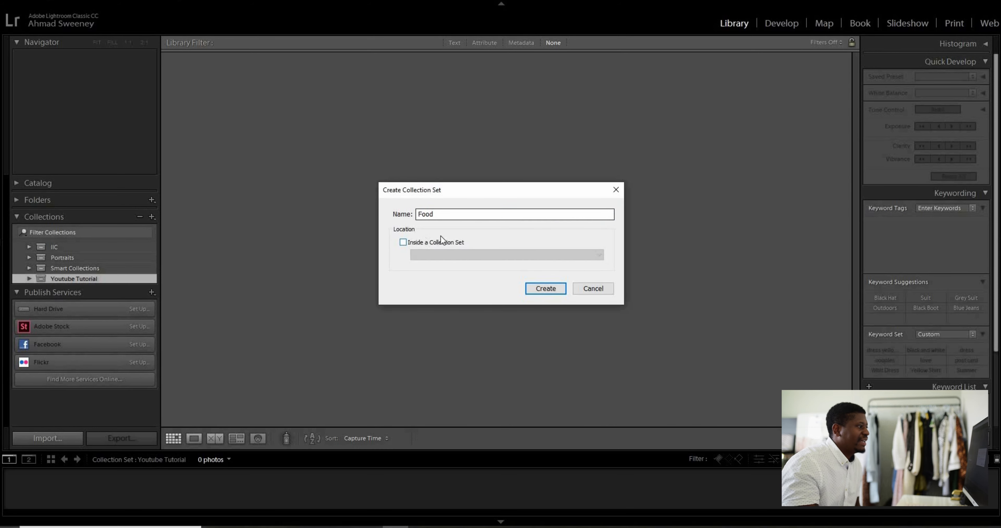
{"action": "left_click", "coordinate": [548, 289]}
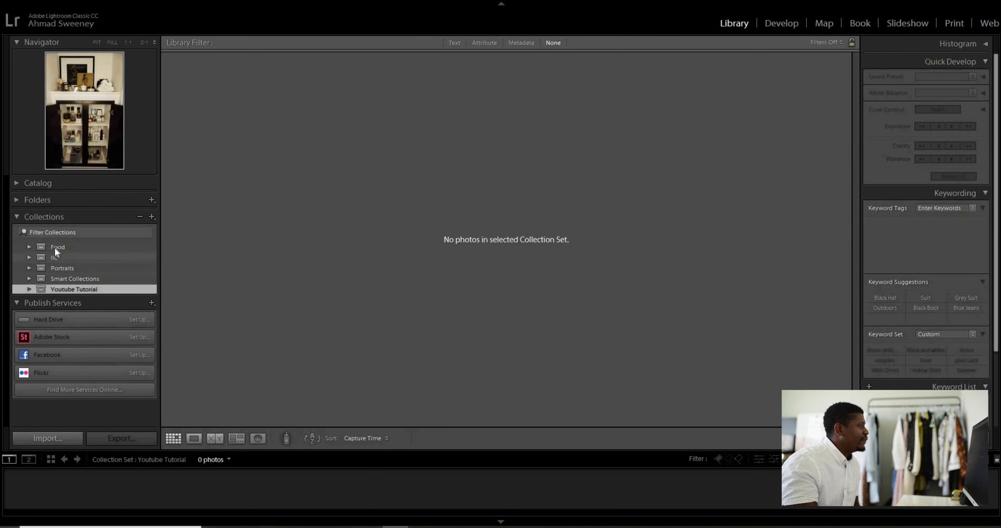
{"action": "left_click", "coordinate": [55, 246]}
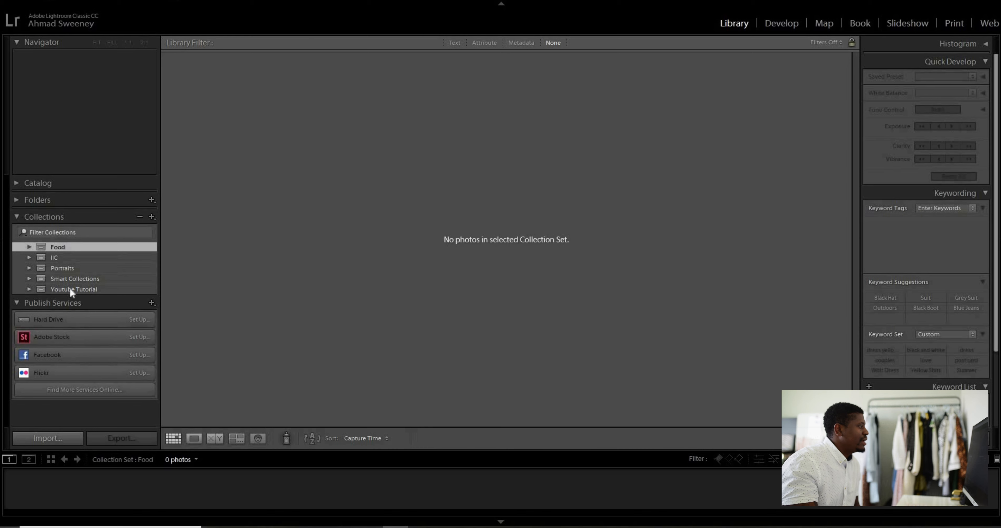
{"action": "left_click", "coordinate": [70, 288]}
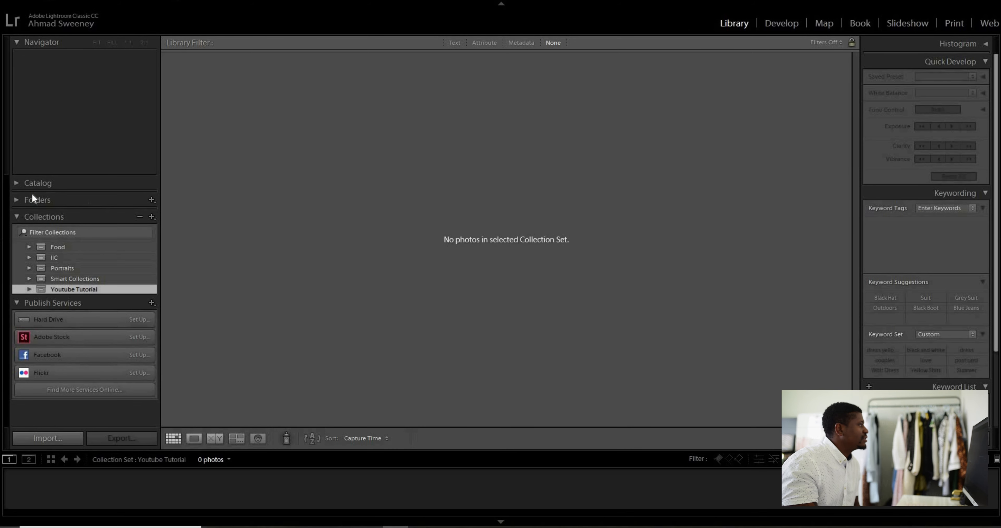
Display all photographs in the catalog, filter them to rated ones, and select the photo of the woman holding a large bag
{"action": "left_click", "coordinate": [18, 183]}
{"action": "left_click", "coordinate": [59, 195]}
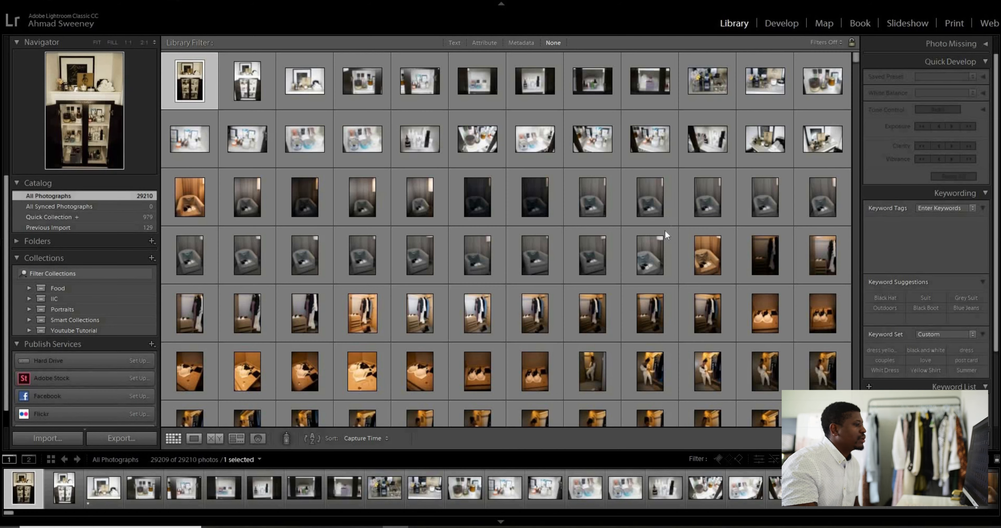
{"action": "scroll", "coordinate": [698, 229], "scroll_direction": "down", "scroll_amount": 10}
{"action": "left_click_drag", "start_coordinate": [855, 59], "coordinate": [855, 179]}
{"action": "left_click", "coordinate": [825, 42]}
{"action": "left_click", "coordinate": [843, 125]}
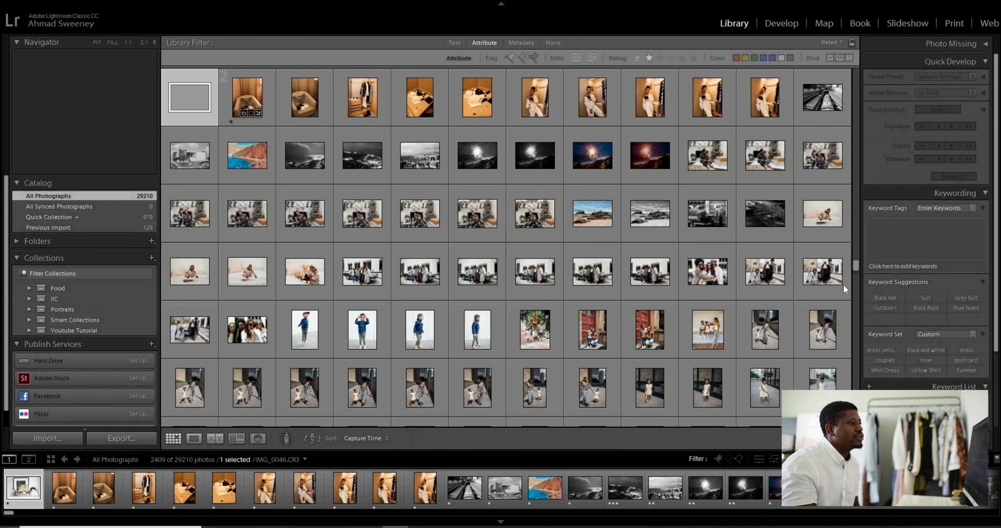
{"action": "left_click_drag", "start_coordinate": [856, 264], "coordinate": [857, 304]}
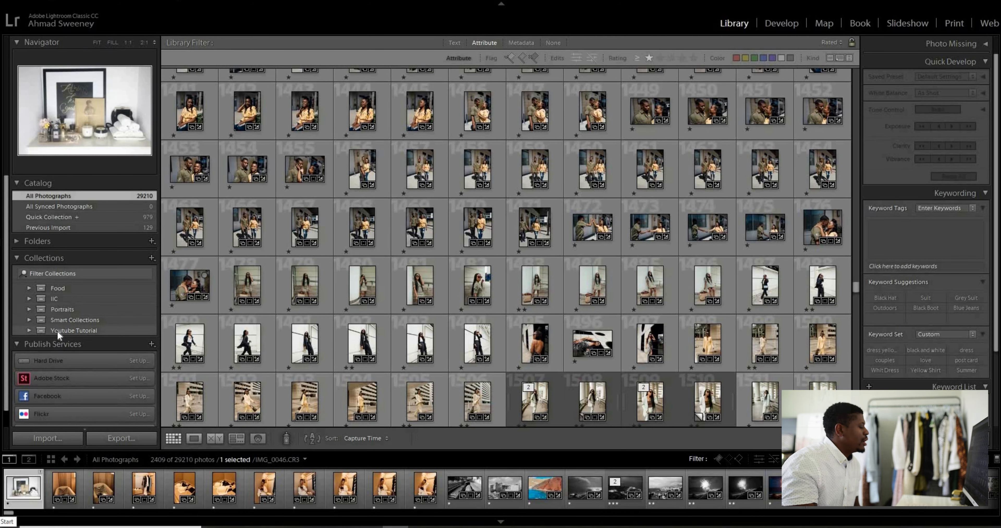
{"action": "left_click", "coordinate": [258, 290]}
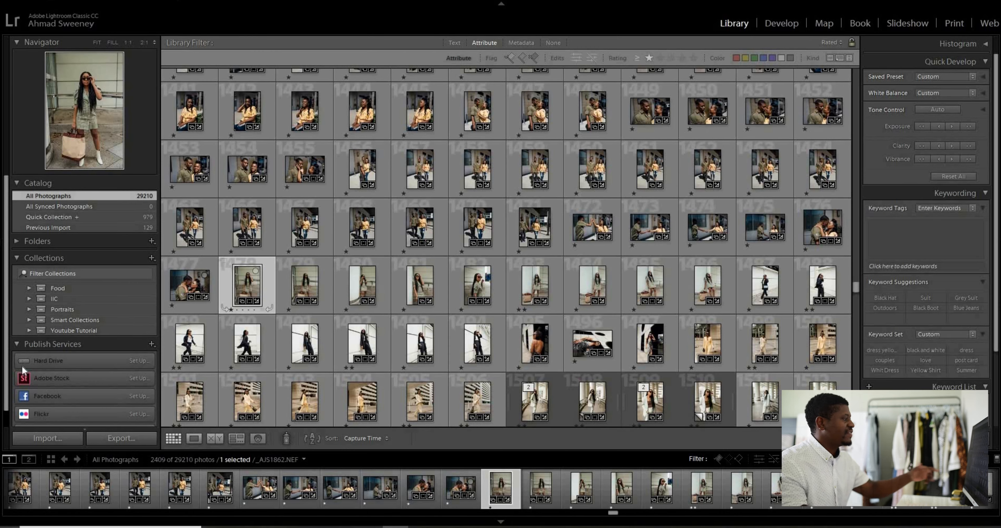
Rename the Youtube Tutorial collection set as Fashion
{"action": "right_click", "coordinate": [84, 332]}
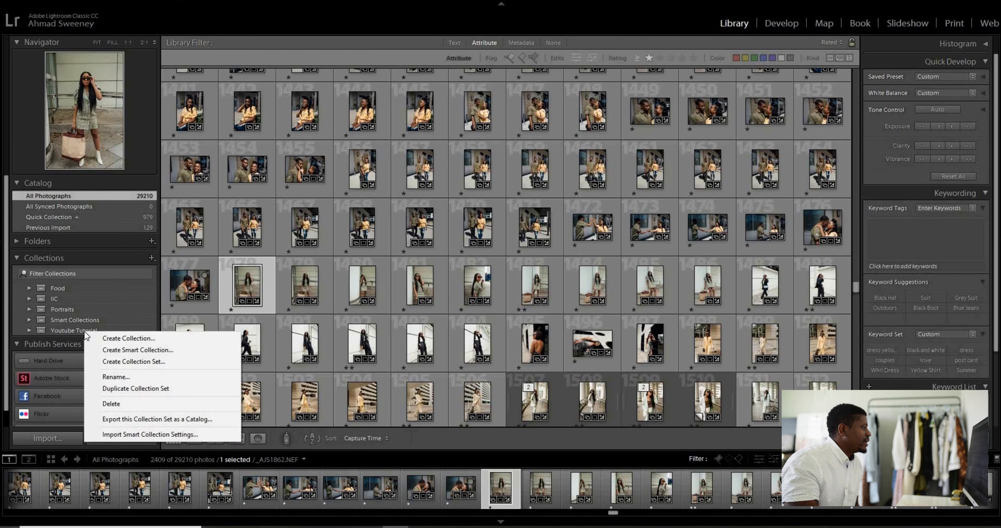
{"action": "left_click", "coordinate": [117, 376]}
{"action": "type", "text": "Fashion"}
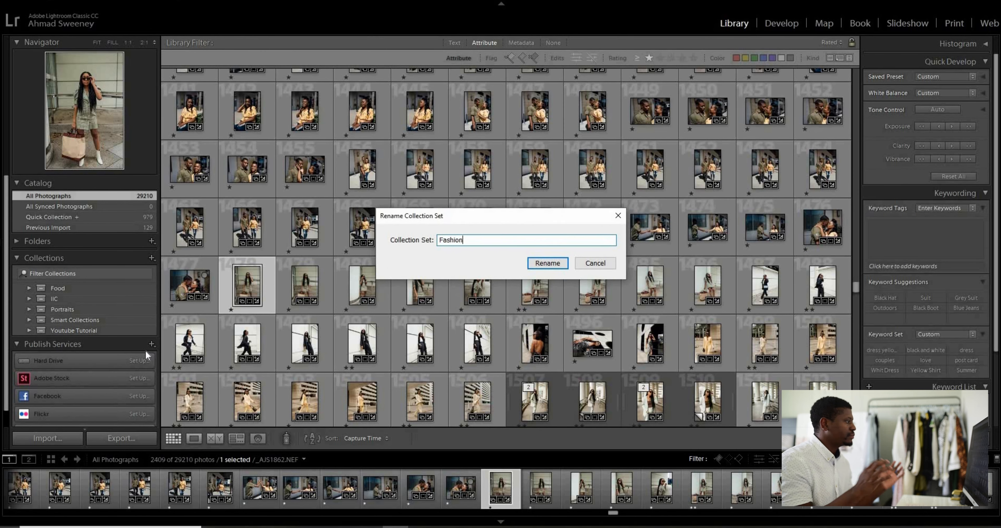
{"action": "key", "text": "Return"}
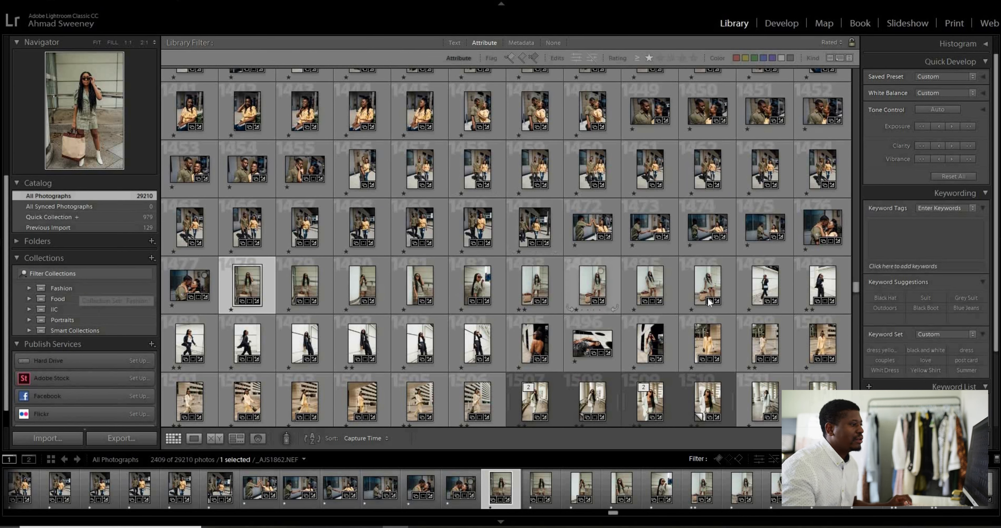
Create a collection set named Outdoors inside the Fashion set
{"action": "left_click", "coordinate": [61, 288]}
{"action": "right_click", "coordinate": [63, 288]}
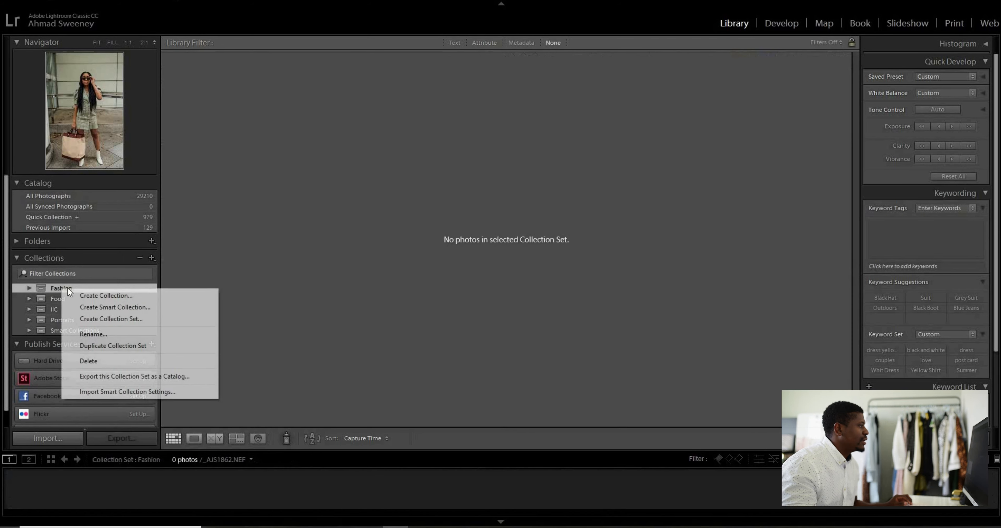
{"action": "left_click", "coordinate": [121, 320]}
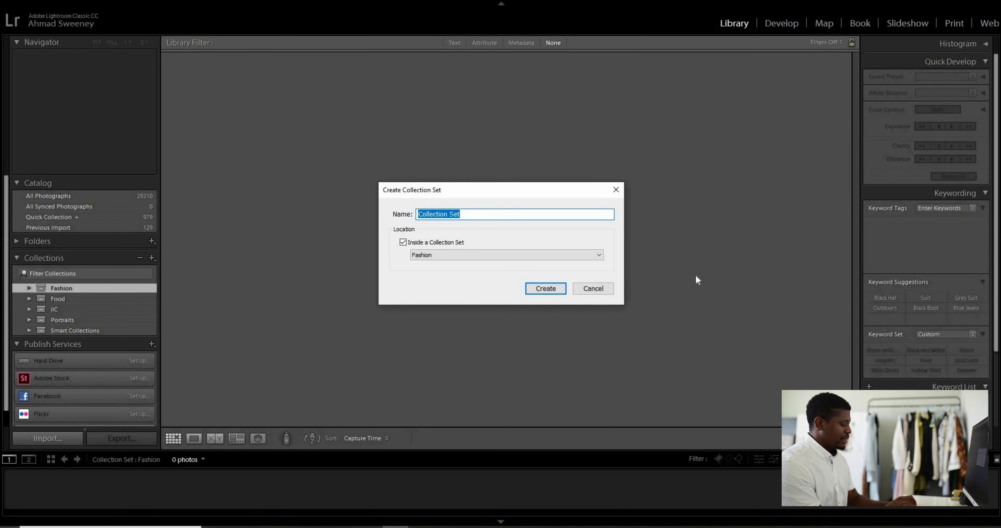
{"action": "type", "text": "Outdoor"}
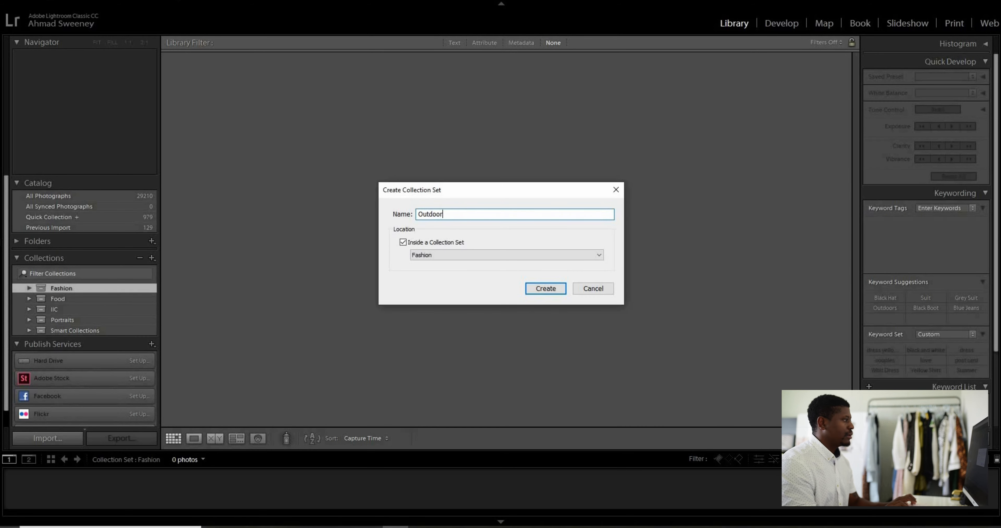
{"action": "key", "text": "Return"}
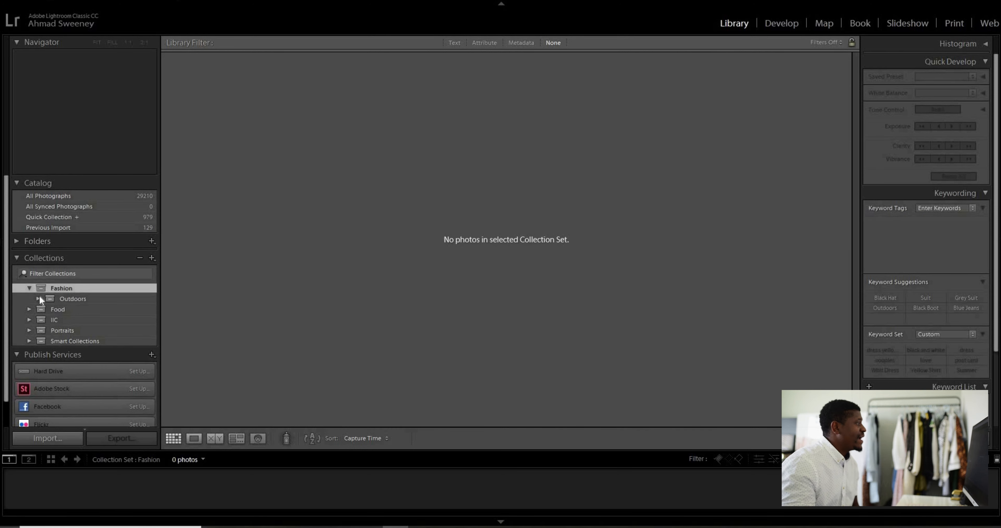
Create a collection set named Dress inside the Fashion set
{"action": "right_click", "coordinate": [68, 290]}
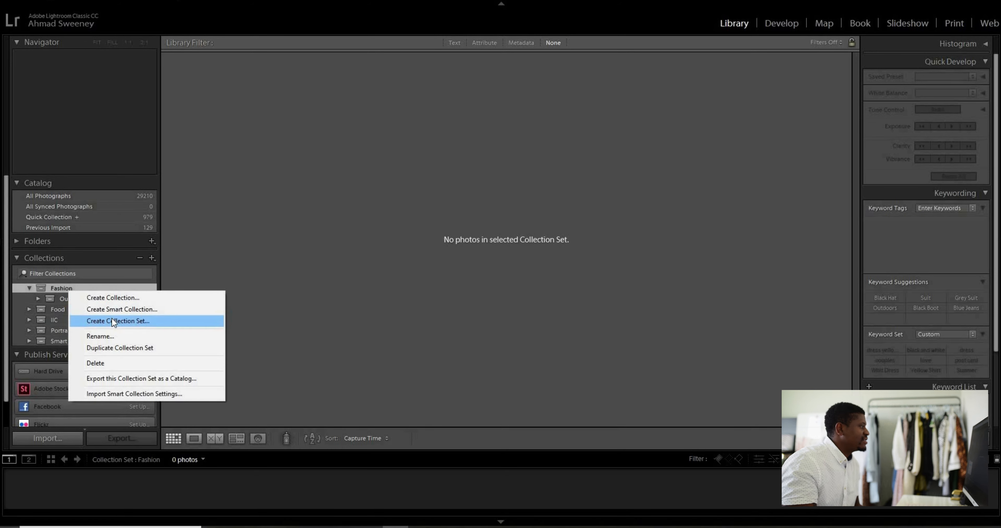
{"action": "left_click", "coordinate": [112, 319]}
{"action": "type", "text": "Studio"}
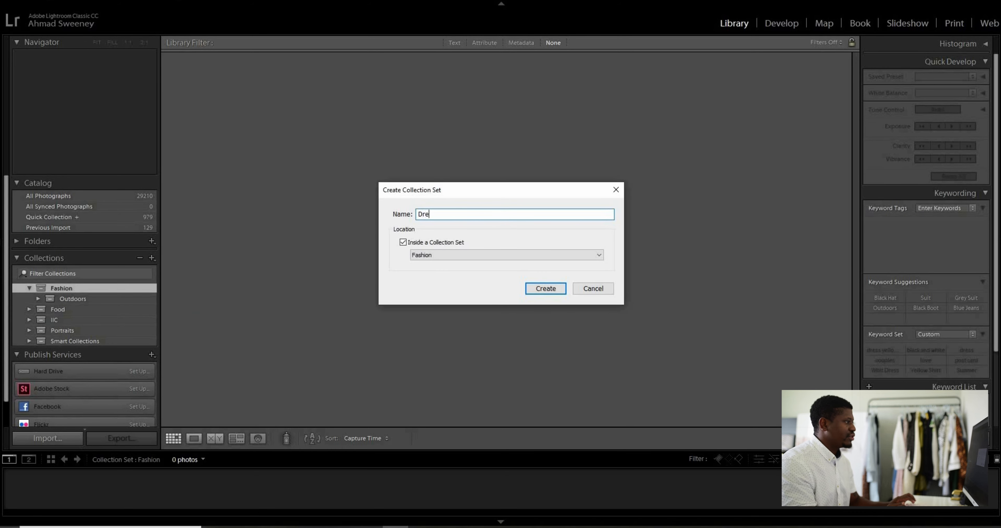
{"action": "key", "text": "Return"}
Create a collection set named Jeans inside the Fashion set
{"action": "right_click", "coordinate": [140, 326]}
{"action": "left_click", "coordinate": [176, 317]}
{"action": "type", "text": "Jeans"}
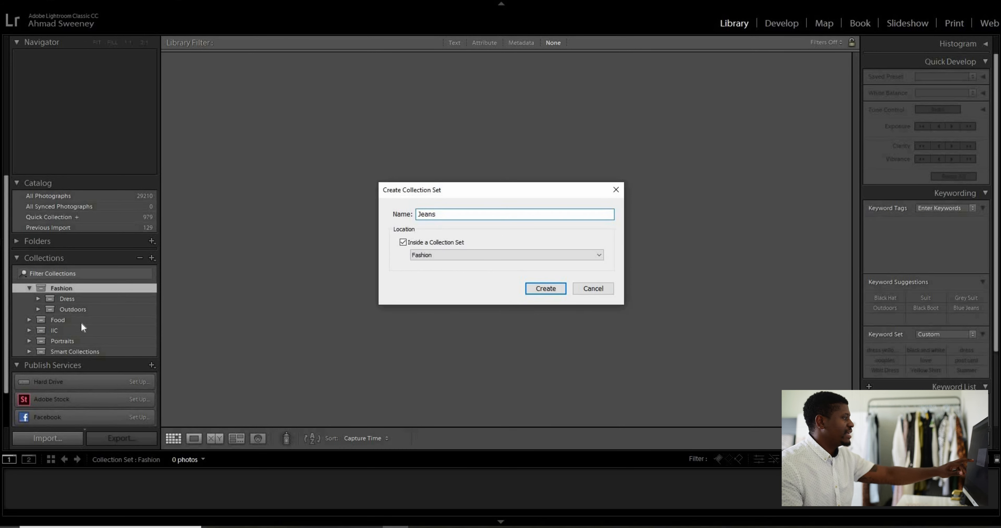
{"action": "left_click", "coordinate": [549, 292]}
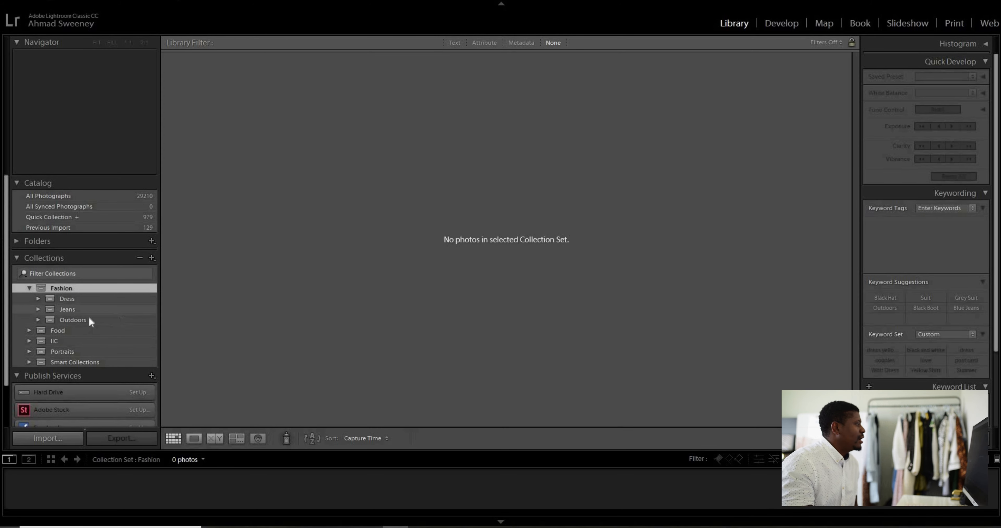
From all photographs, select a consecutive run of shots of the man in a dark jacket and jeans and flag them as picks
{"action": "left_click", "coordinate": [122, 196]}
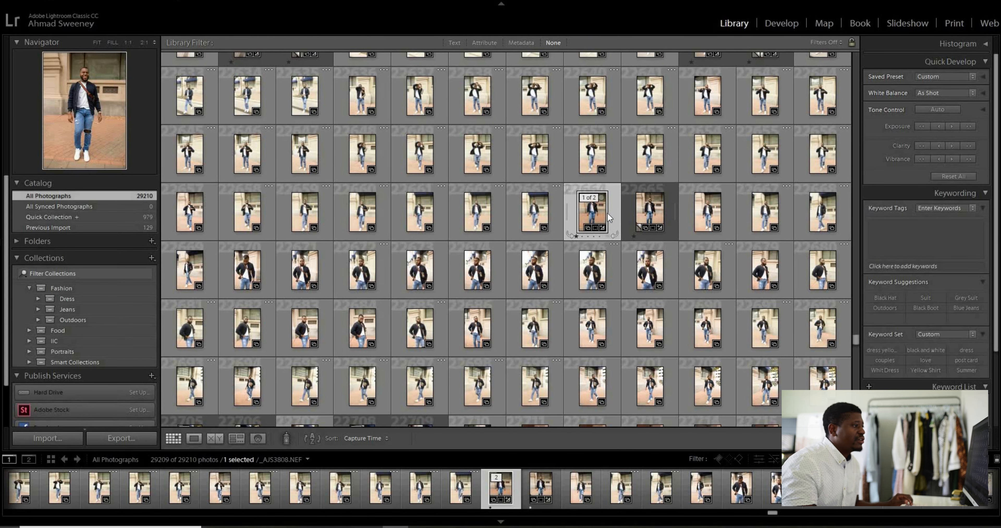
{"action": "left_click", "coordinate": [748, 387], "text": "shift"}
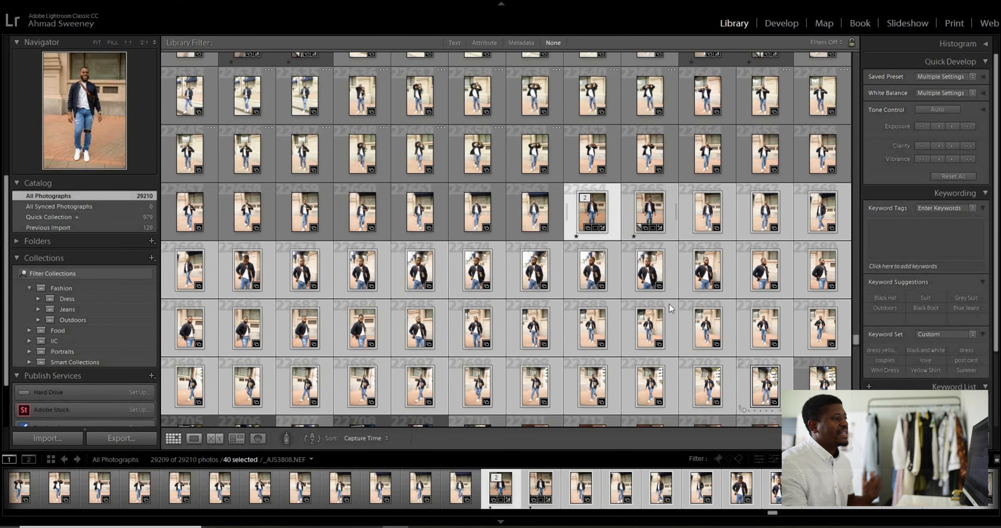
{"action": "right_click", "coordinate": [645, 268]}
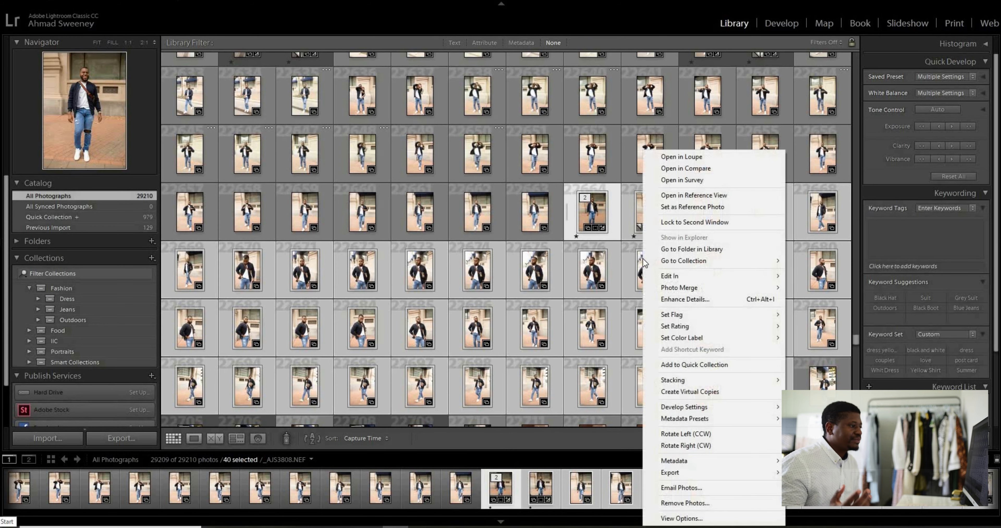
{"action": "right_click", "coordinate": [590, 280]}
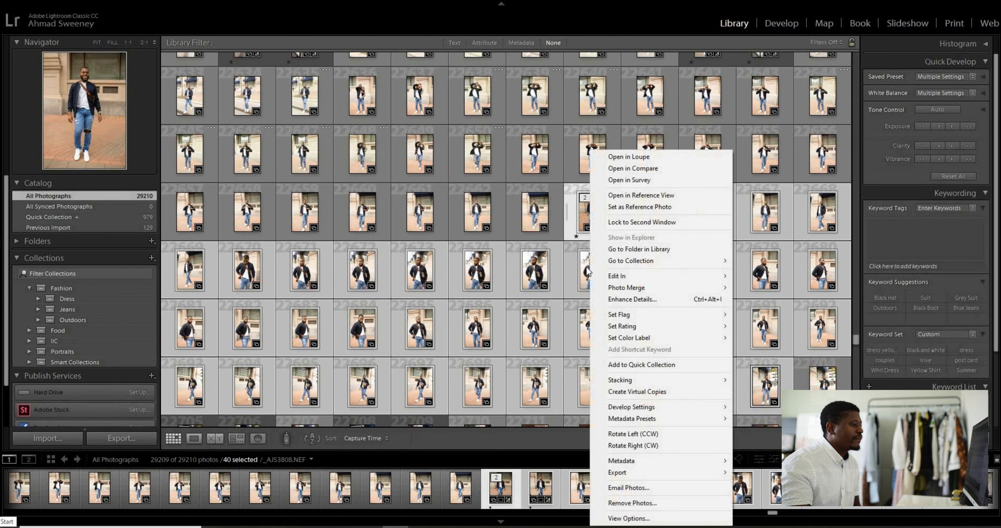
{"action": "left_click", "coordinate": [466, 267]}
{"action": "key", "text": "p"}
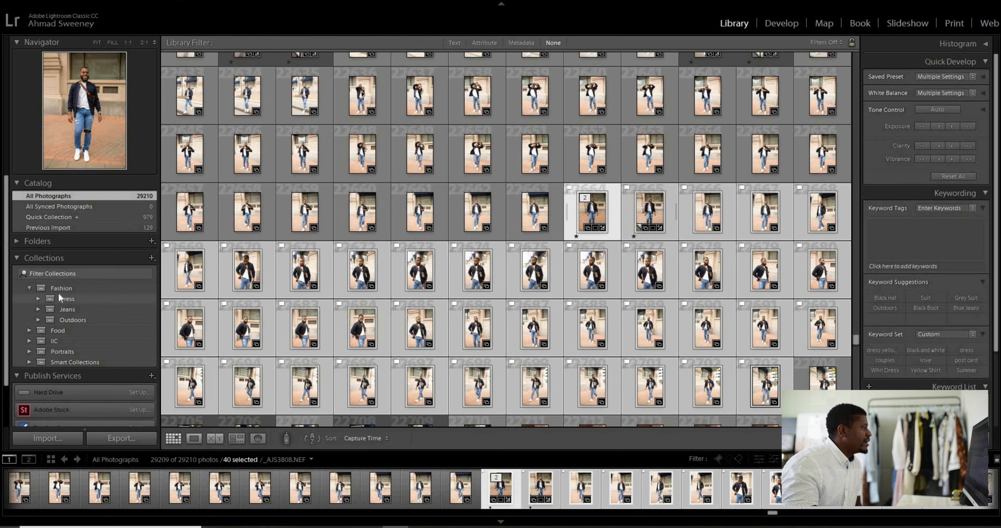
Create a collection named Model 1 inside the Outdoors set, including the selected photos, and expand Outdoors
{"action": "right_click", "coordinate": [63, 319]}
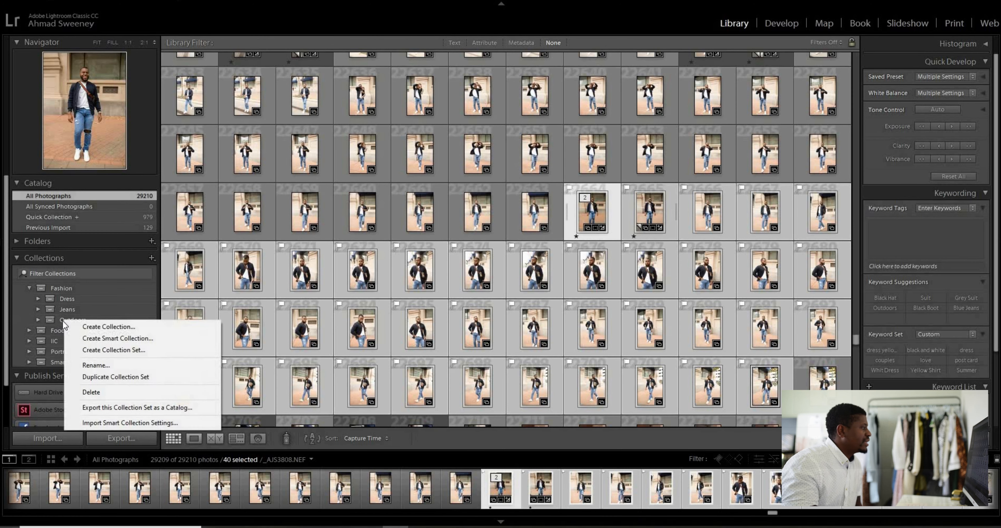
{"action": "left_click", "coordinate": [117, 327]}
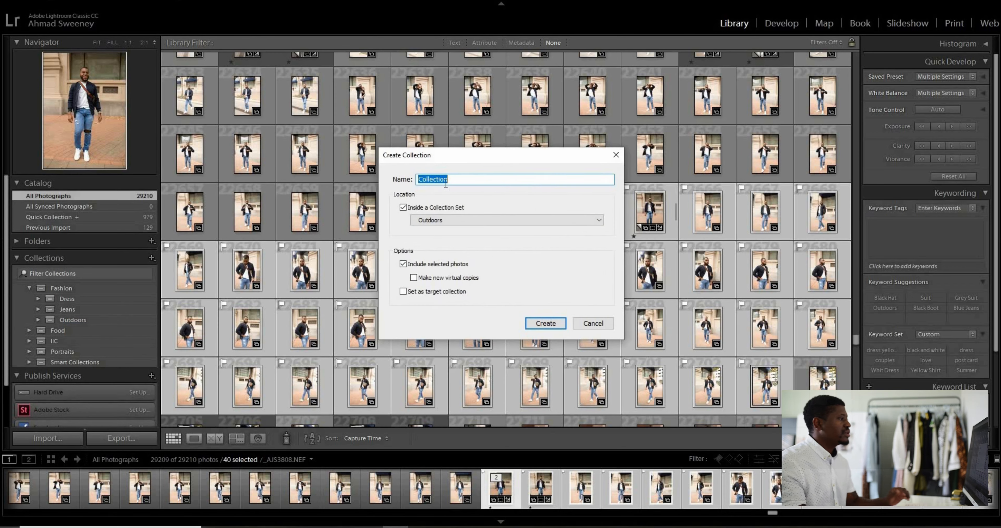
{"action": "type", "text": "Model 1"}
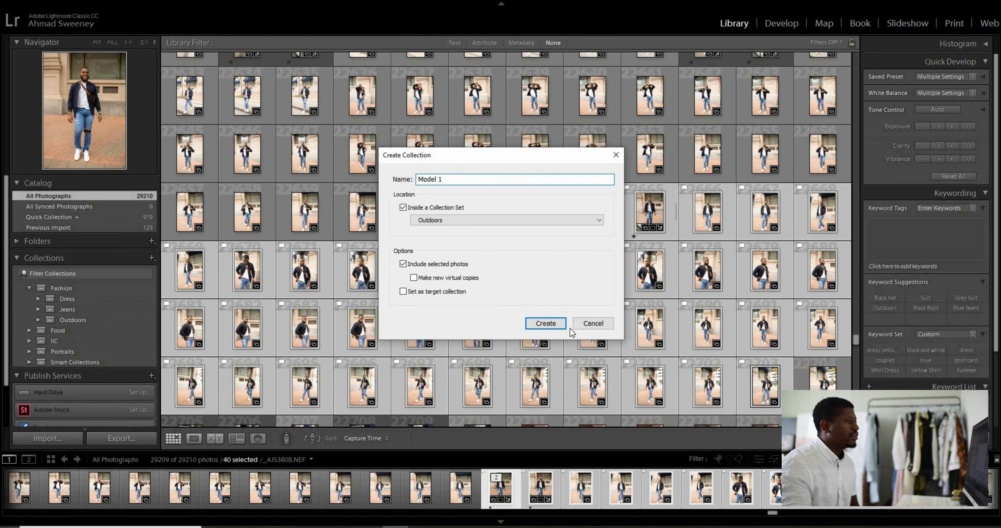
{"action": "left_click", "coordinate": [545, 323]}
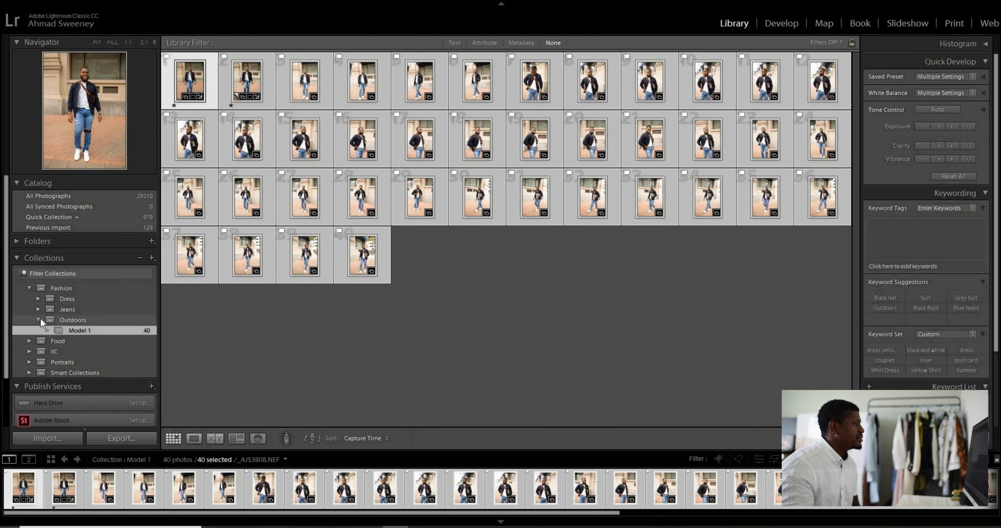
{"action": "left_click", "coordinate": [40, 318]}
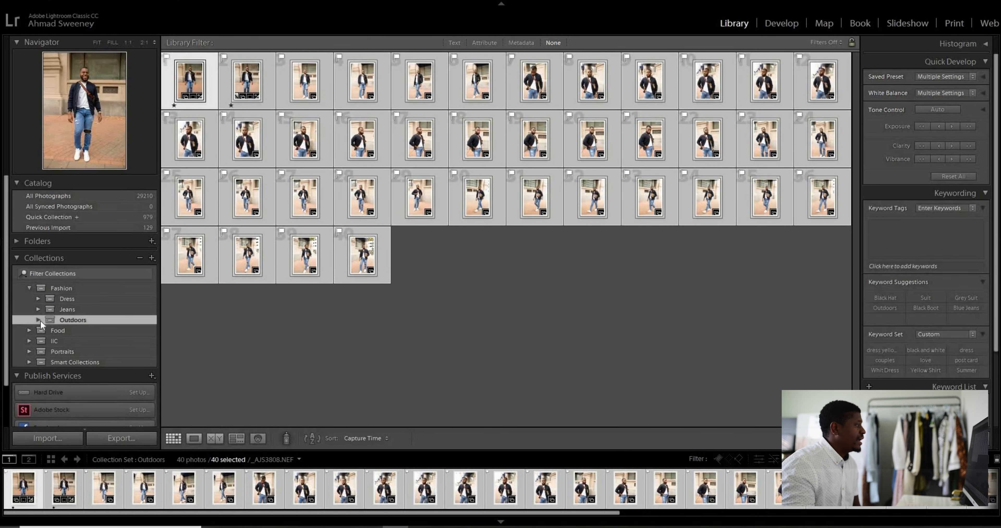
{"action": "left_click", "coordinate": [38, 319]}
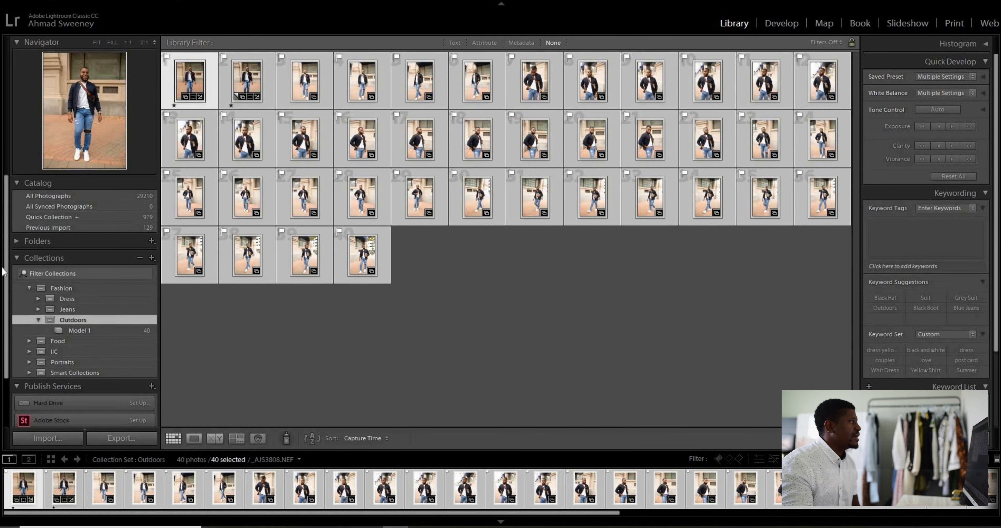
From all photographs, select a consecutive run of 41 shots of the man in the dark suit by the wooden building
{"action": "left_click", "coordinate": [76, 194]}
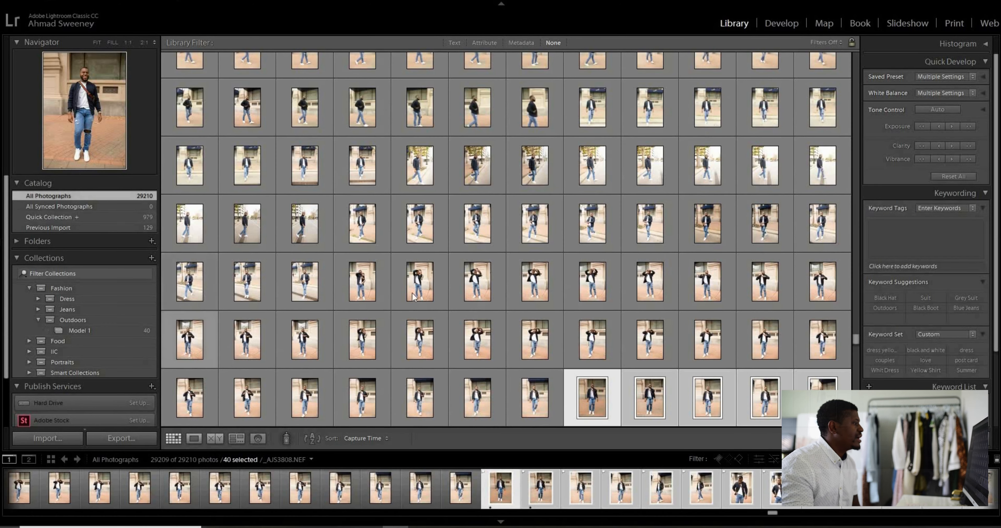
{"action": "scroll", "coordinate": [457, 304], "scroll_direction": "down", "scroll_amount": 10}
{"action": "left_click", "coordinate": [558, 260]}
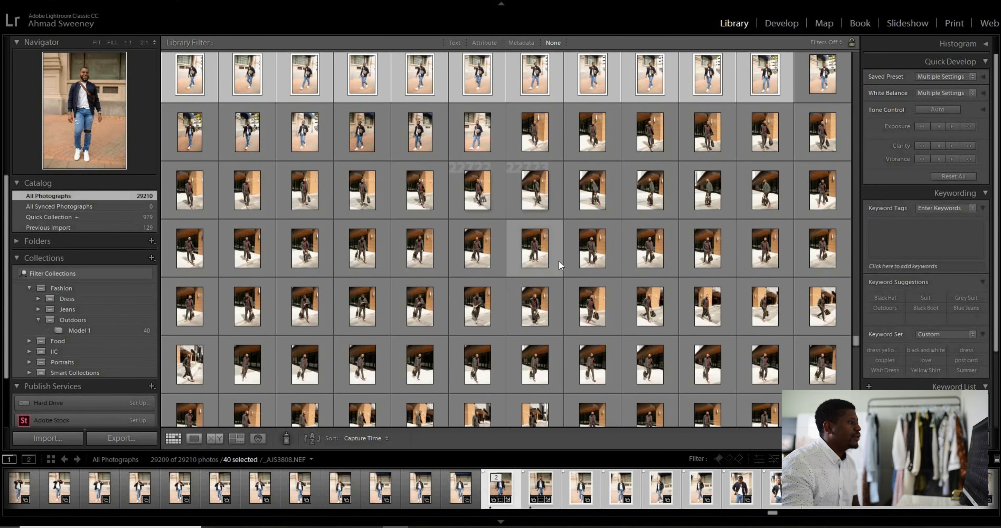
{"action": "scroll", "coordinate": [701, 261], "scroll_direction": "down", "scroll_amount": 2}
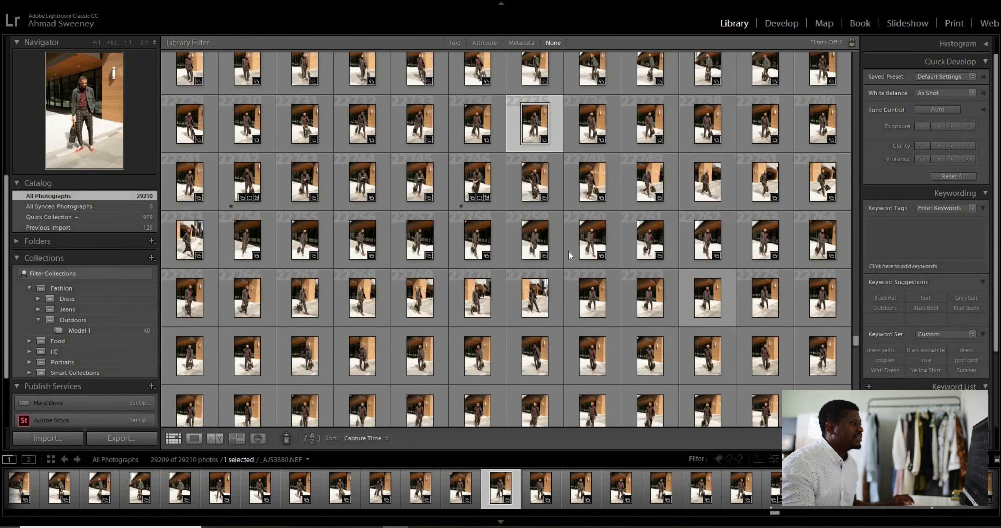
{"action": "left_click", "coordinate": [742, 292], "text": "shift"}
Create a collection named Model 2 inside the Outdoors set, including the selected photos
{"action": "right_click", "coordinate": [80, 319]}
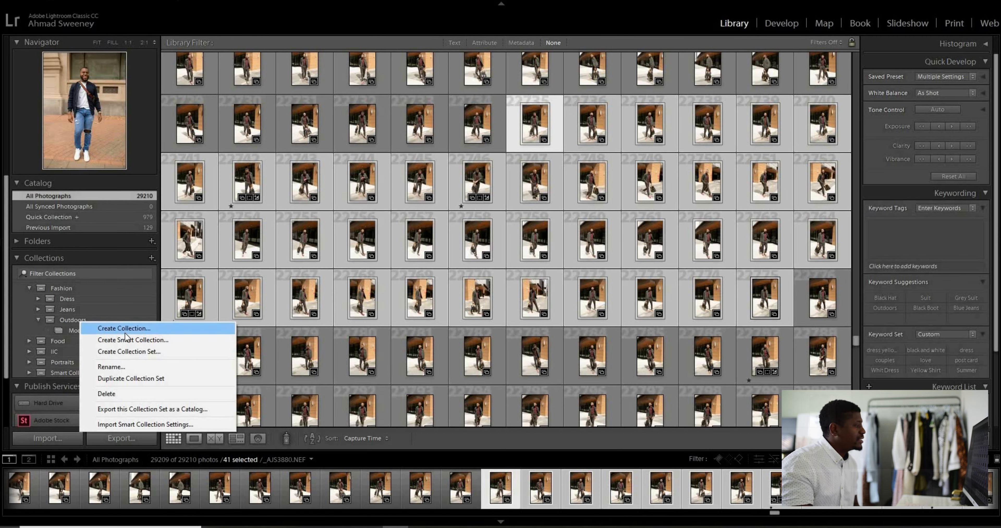
{"action": "left_click", "coordinate": [134, 328]}
{"action": "type", "text": "Model 2"}
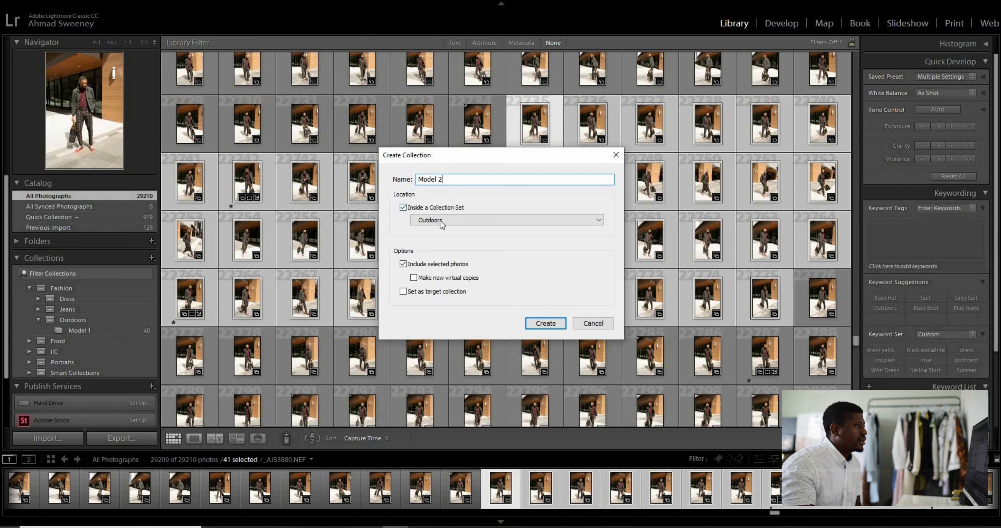
{"action": "left_click", "coordinate": [553, 325]}
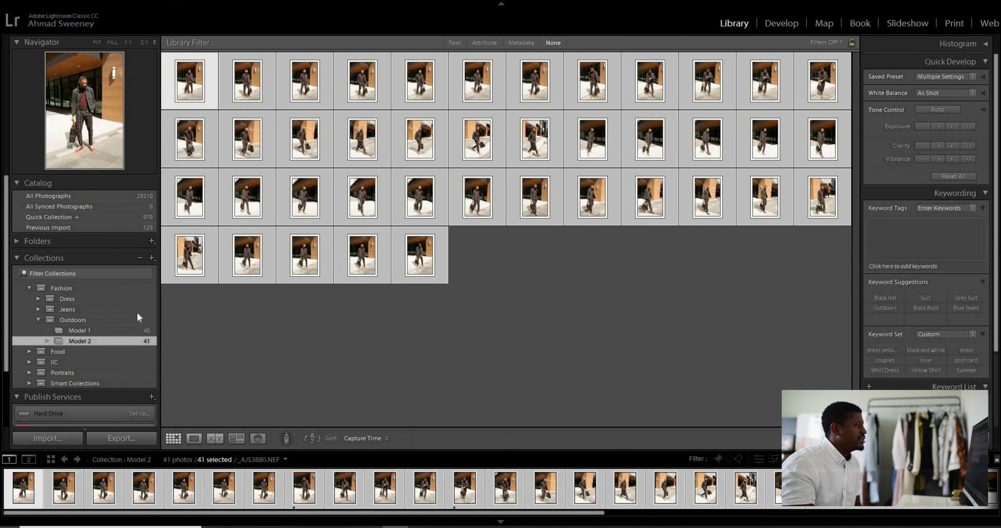
Compare the combined photos of the Outdoors set with the individual contents of the Model 1 and Model 2 collections
{"action": "left_click", "coordinate": [38, 319]}
{"action": "left_click", "coordinate": [66, 317]}
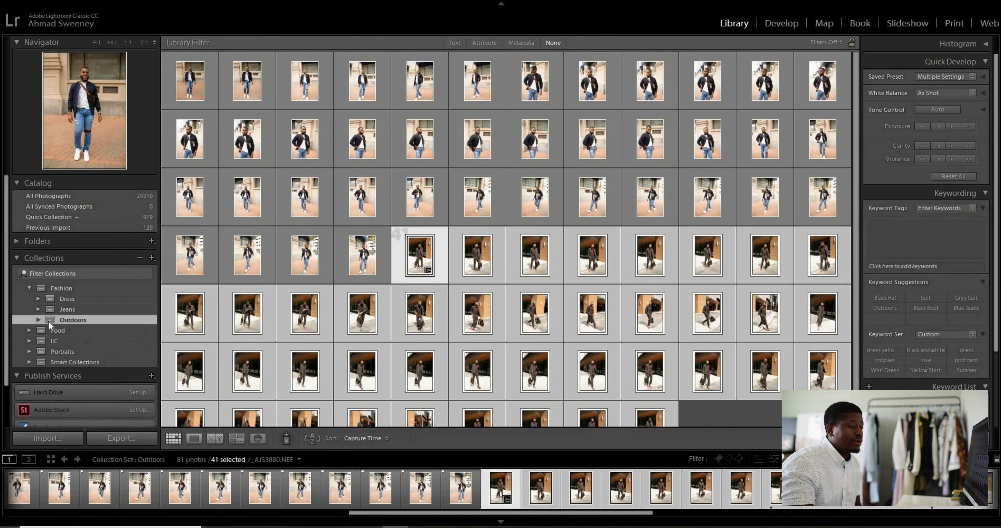
{"action": "left_click", "coordinate": [39, 320]}
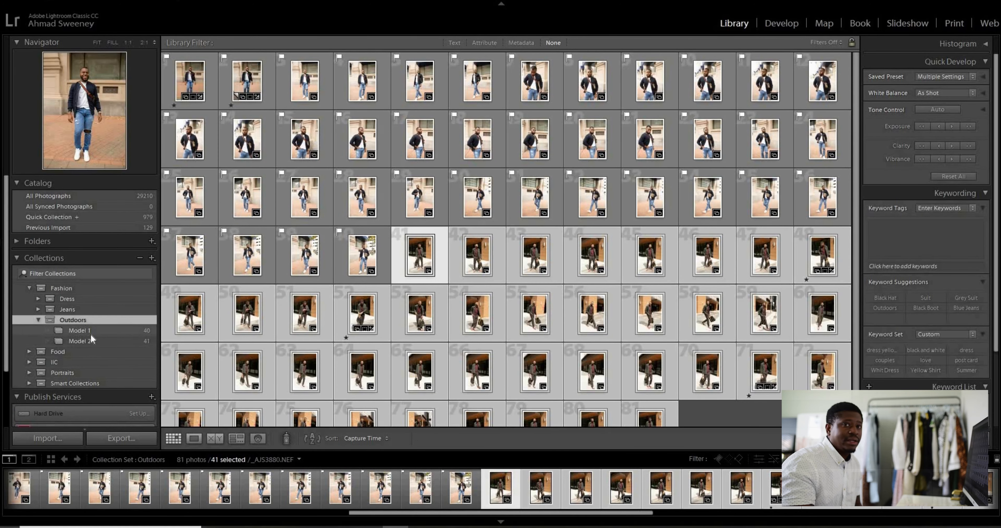
{"action": "left_click", "coordinate": [84, 328]}
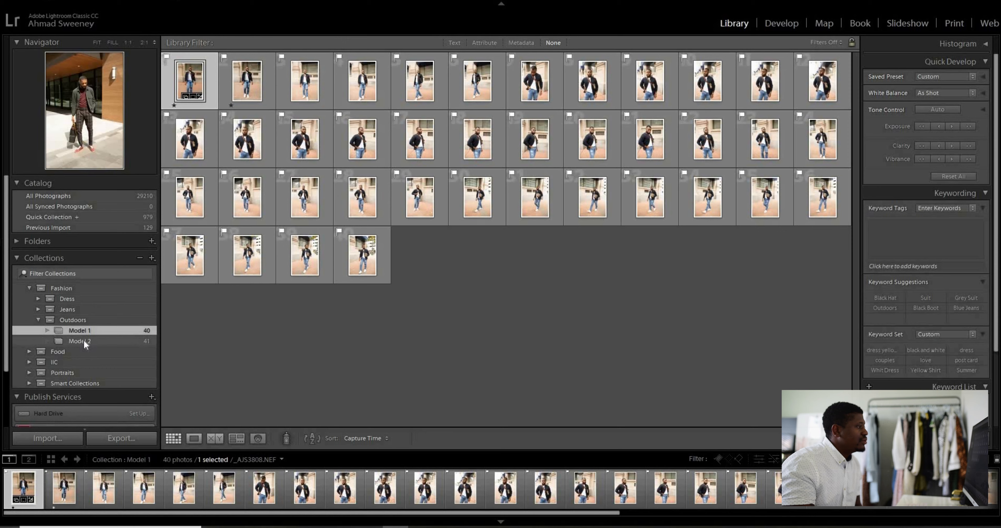
{"action": "left_click", "coordinate": [83, 339]}
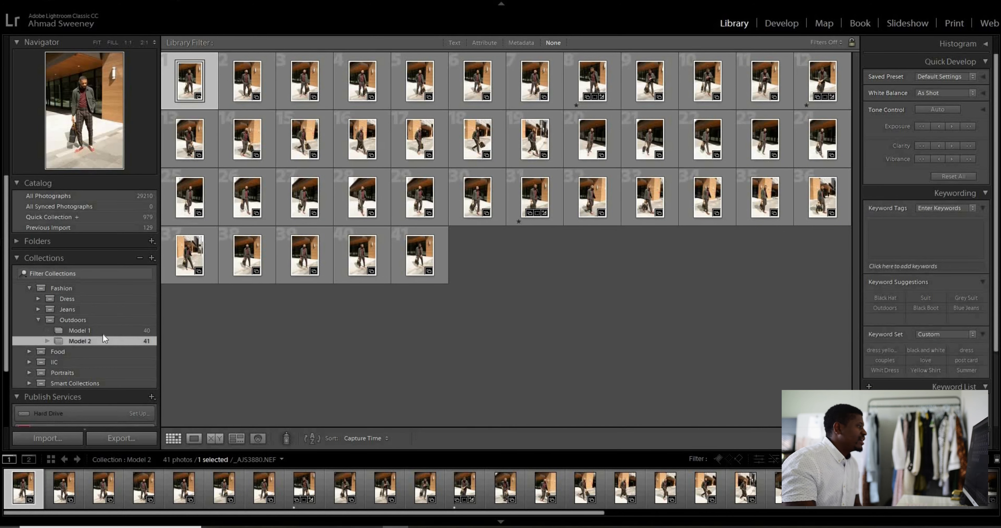
{"action": "left_click", "coordinate": [38, 318]}
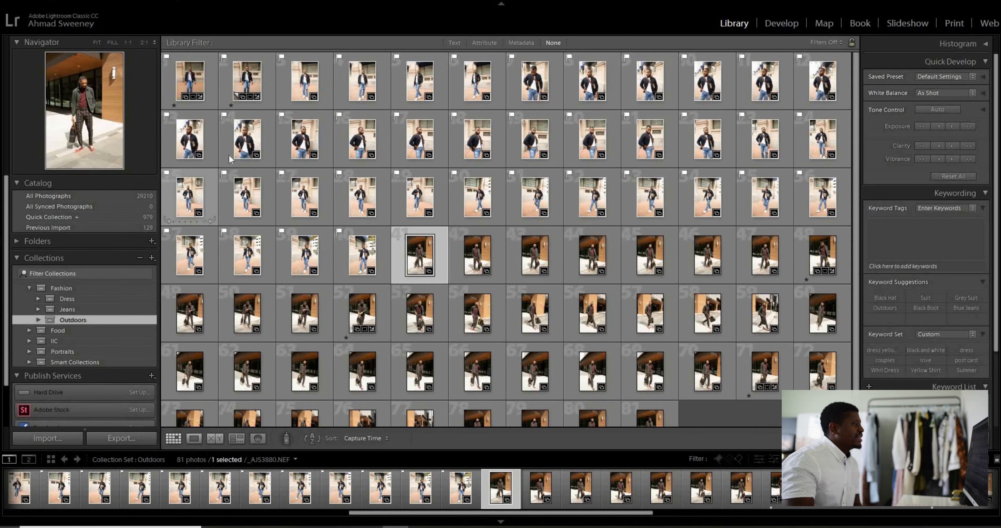
{"action": "scroll", "coordinate": [625, 272], "scroll_direction": "down", "scroll_amount": 1}
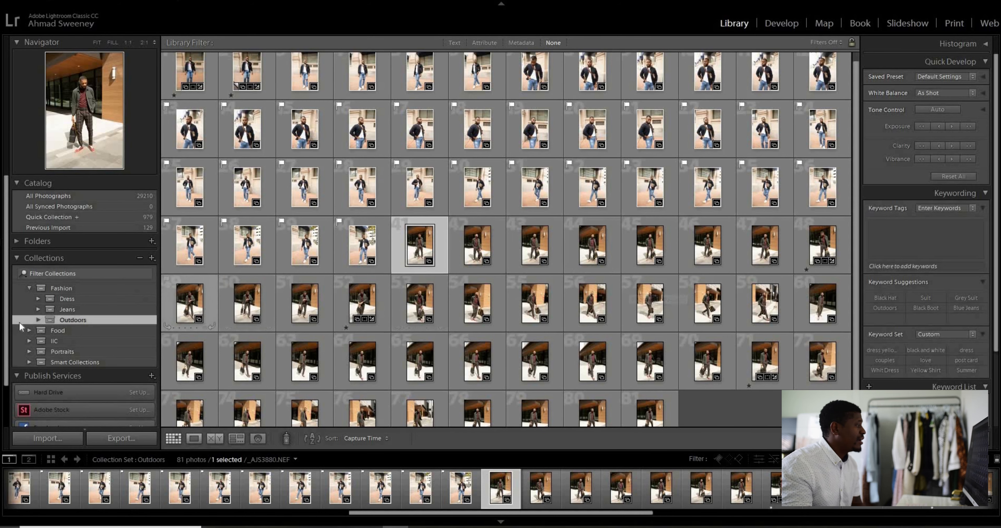
{"action": "left_click", "coordinate": [38, 320]}
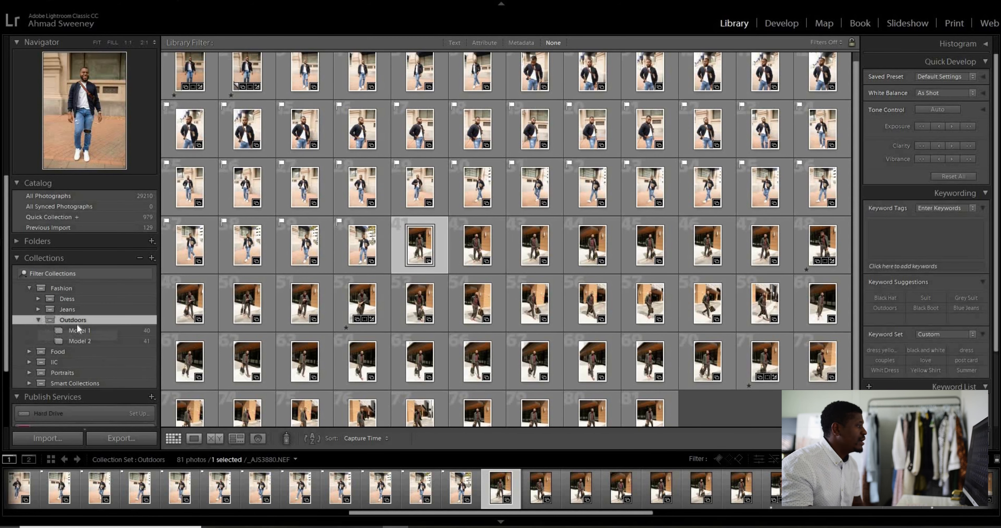
{"action": "left_click", "coordinate": [84, 330]}
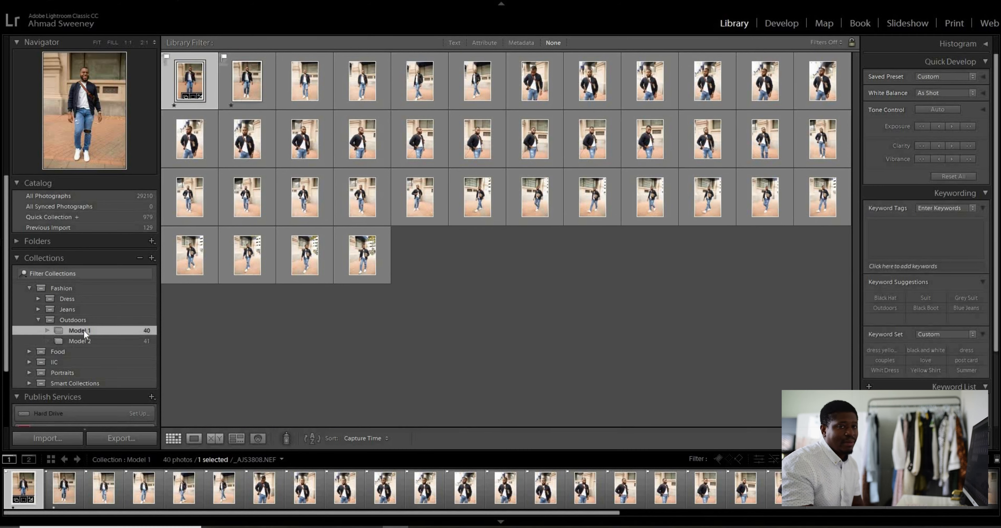
{"action": "left_click", "coordinate": [81, 339]}
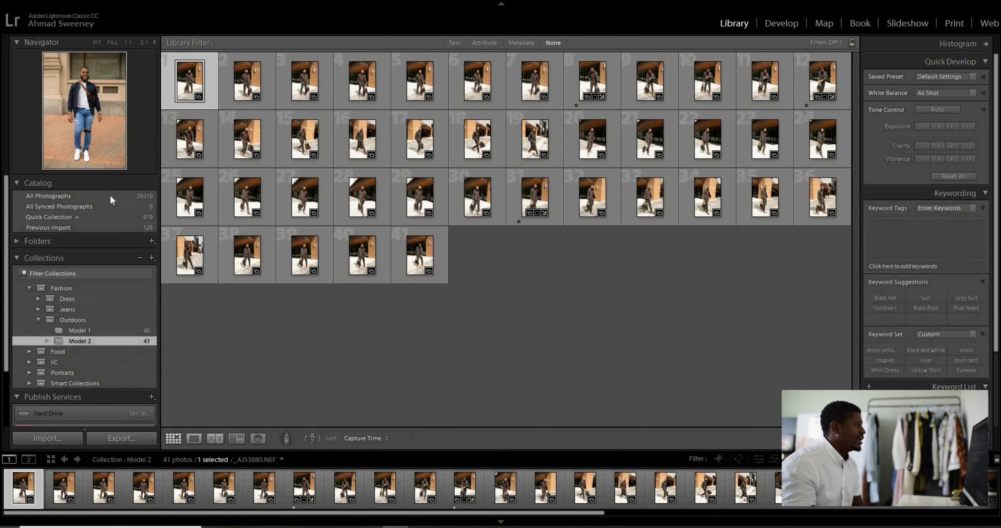
Collapse the Outdoors set and view the contents of the Fashion set and its Dress set
{"action": "left_click", "coordinate": [39, 319]}
{"action": "left_click", "coordinate": [30, 289]}
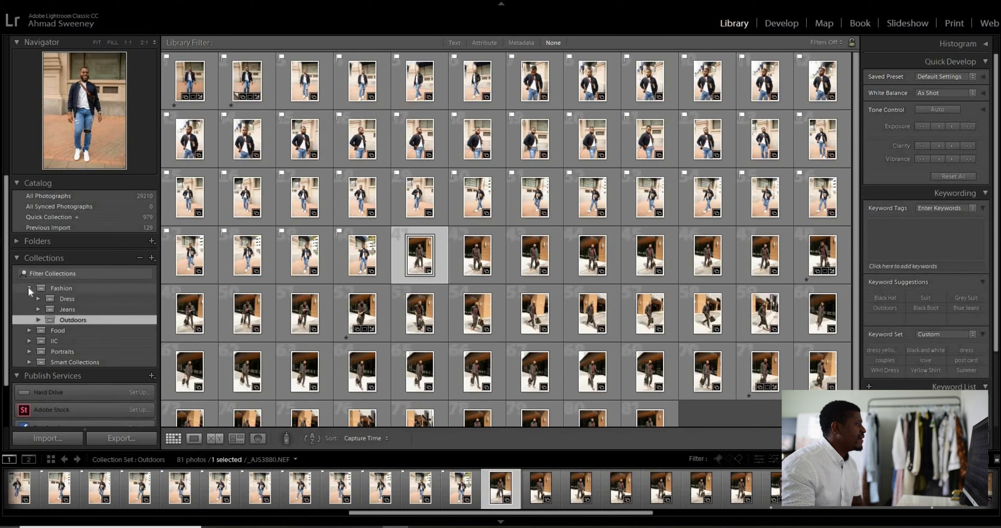
{"action": "left_click", "coordinate": [28, 287]}
{"action": "left_click", "coordinate": [31, 287]}
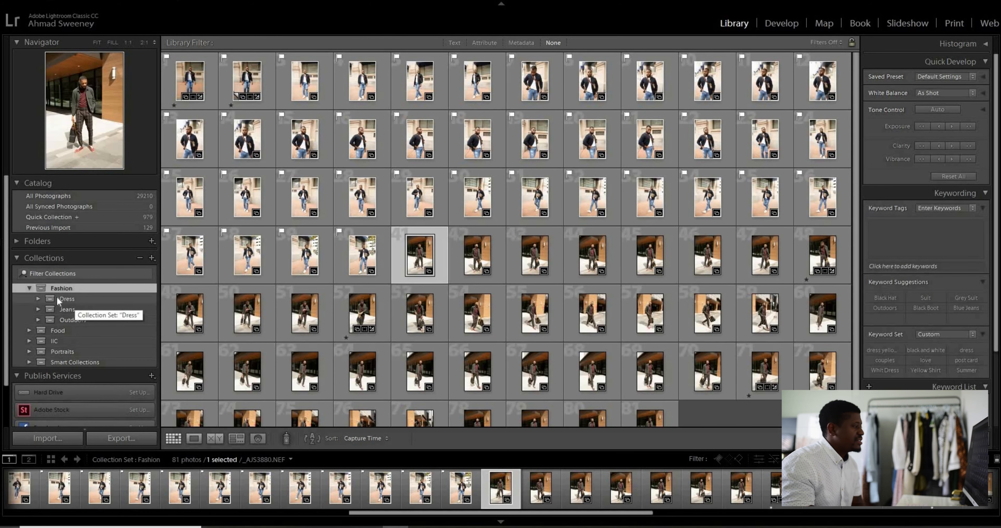
{"action": "left_click", "coordinate": [61, 297]}
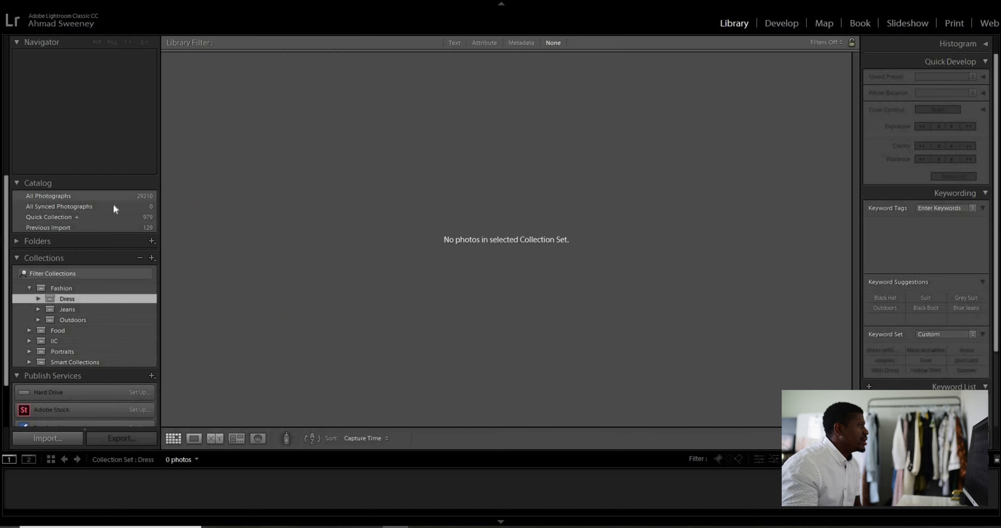
From all photographs, select a consecutive run of 18 shots of the woman in the dark grey outfit against the white wall
{"action": "left_click", "coordinate": [82, 196]}
{"action": "scroll", "coordinate": [752, 285], "scroll_direction": "down", "scroll_amount": 10}
{"action": "left_click_drag", "start_coordinate": [859, 61], "coordinate": [846, 57]}
{"action": "scroll", "coordinate": [833, 311], "scroll_direction": "down", "scroll_amount": 2}
{"action": "scroll", "coordinate": [833, 311], "scroll_direction": "down", "scroll_amount": 20}
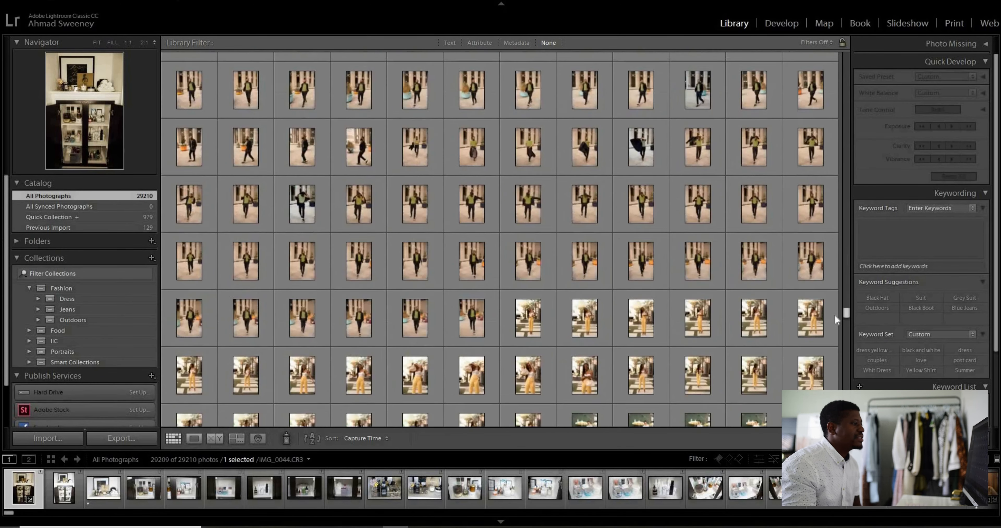
{"action": "scroll", "coordinate": [833, 329], "scroll_direction": "down", "scroll_amount": 6}
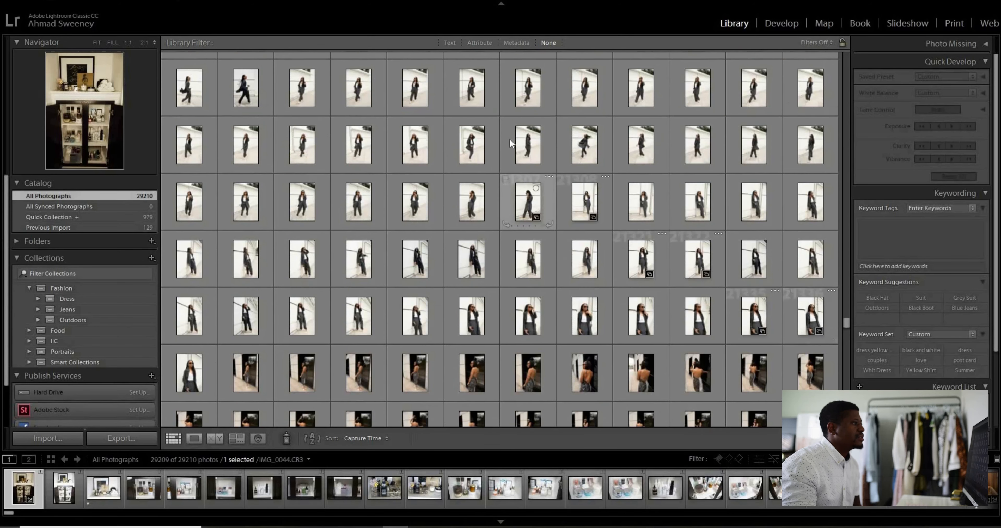
{"action": "left_click", "coordinate": [510, 138]}
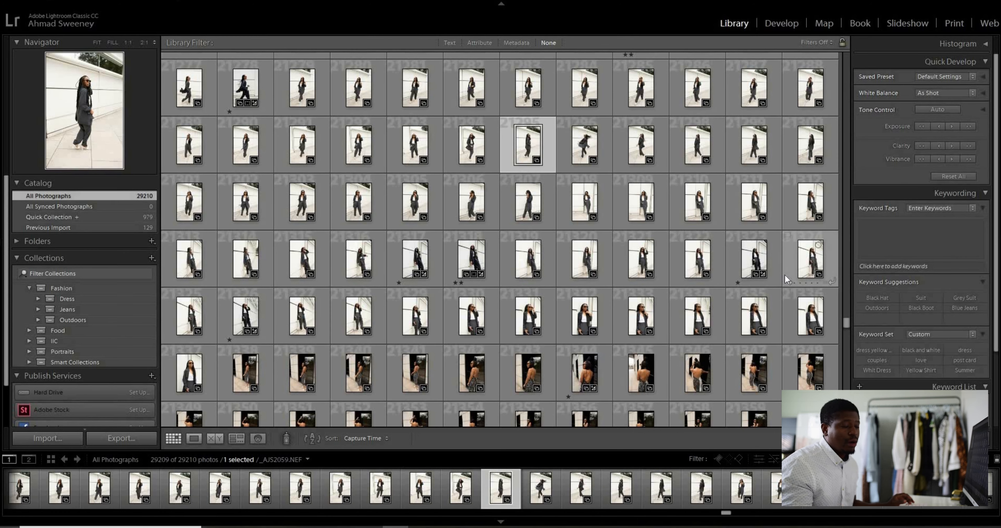
{"action": "left_click", "coordinate": [791, 203], "text": "shift"}
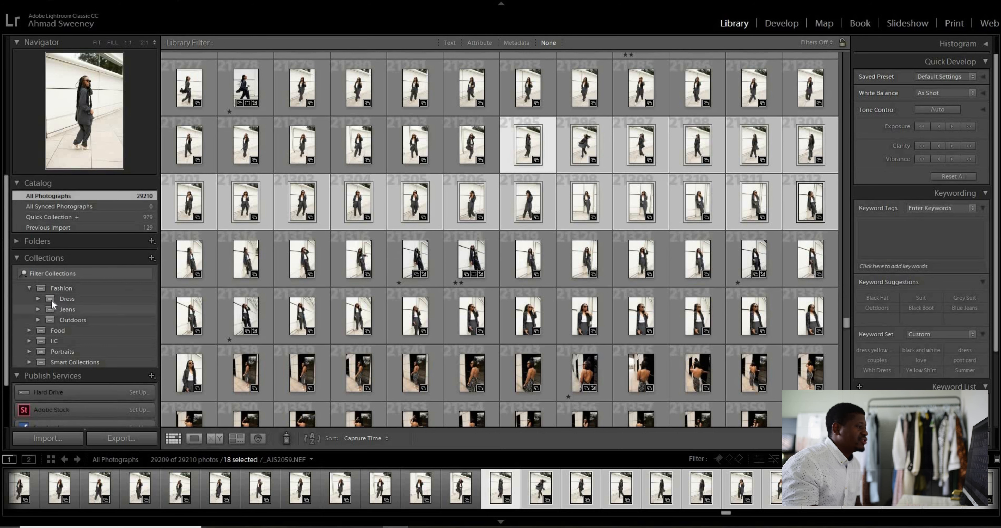
Create a collection named Grey inside the Dress set, including the selected photos
{"action": "right_click", "coordinate": [74, 299]}
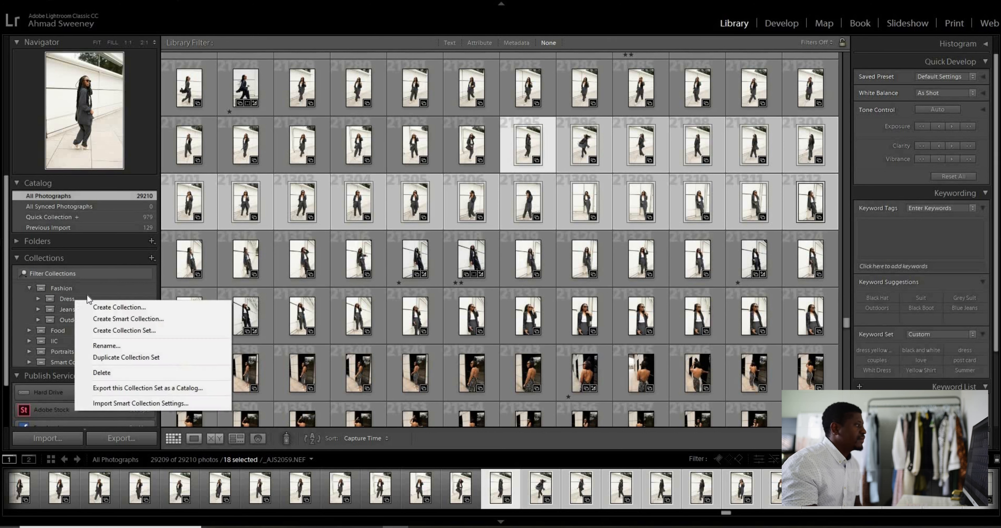
{"action": "left_click", "coordinate": [113, 307]}
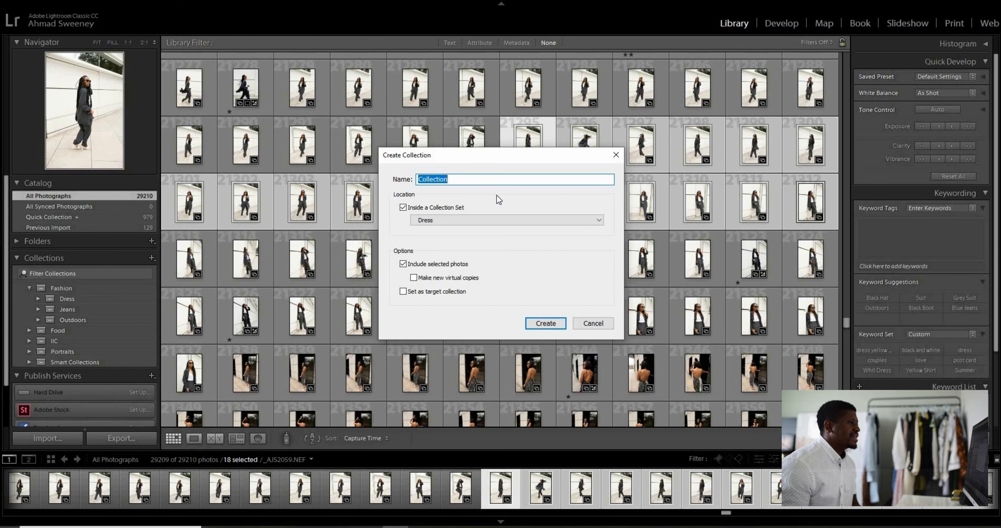
{"action": "type", "text": "Grey"}
{"action": "key", "text": "Return"}
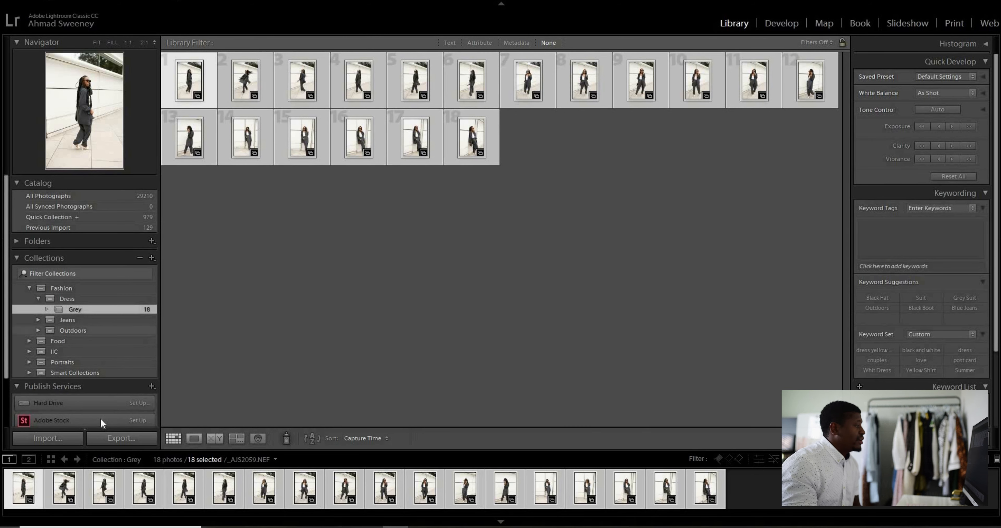
Review the Dress set and its Grey collection, then collapse the sets to view all Fashion photos together
{"action": "left_click", "coordinate": [42, 298]}
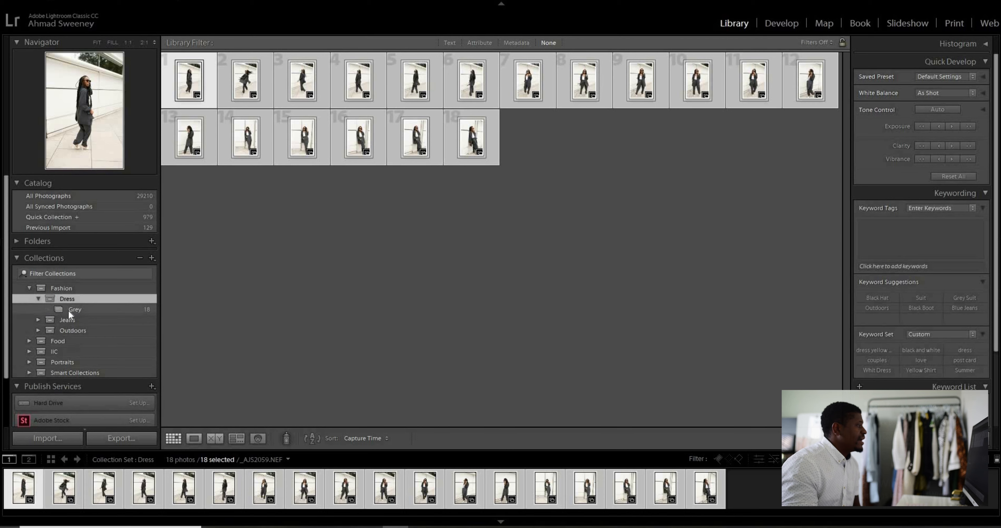
{"action": "left_click", "coordinate": [68, 310]}
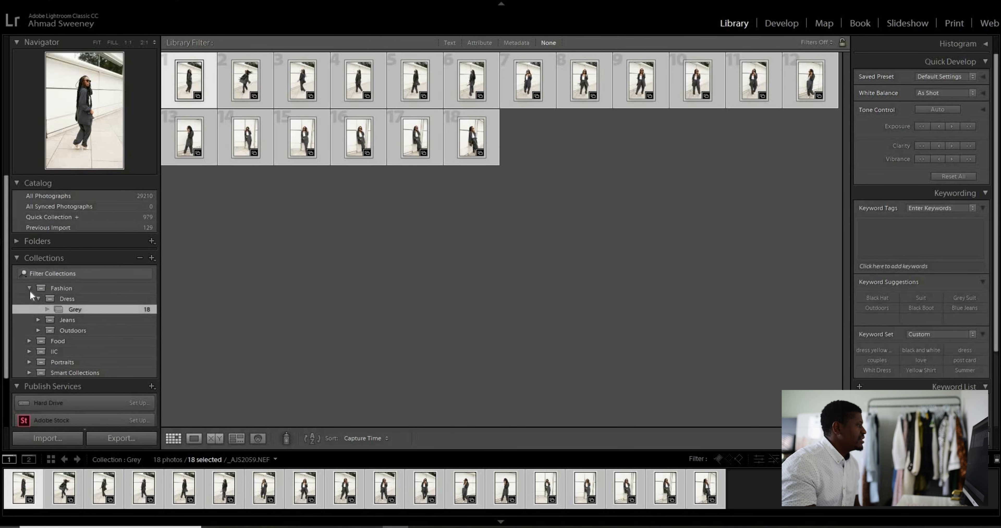
{"action": "left_click", "coordinate": [38, 297]}
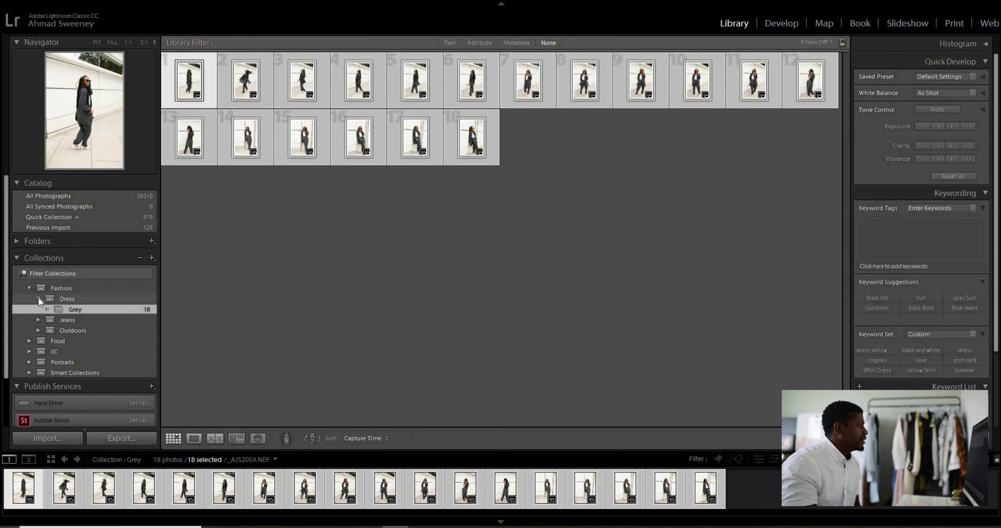
{"action": "left_click", "coordinate": [39, 297]}
{"action": "left_click", "coordinate": [28, 287]}
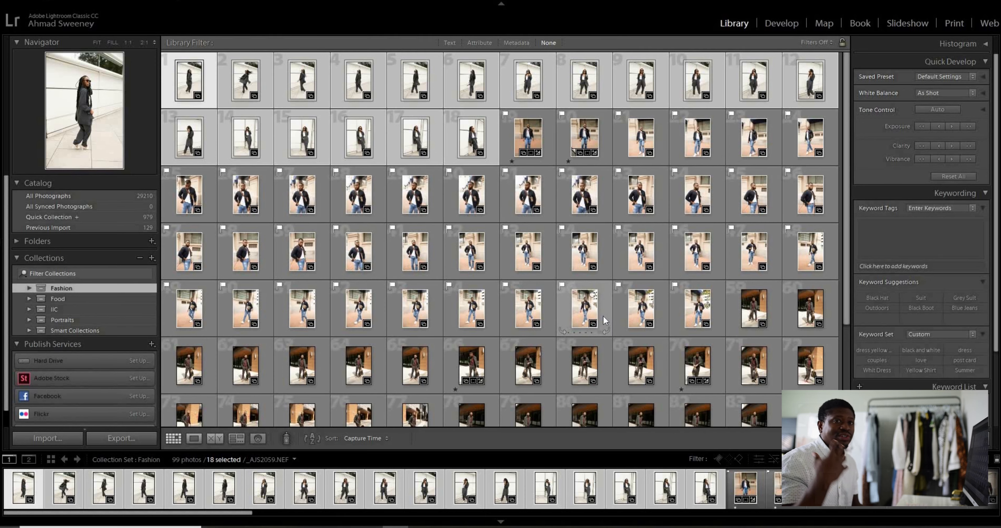
Expand the Fashion set and examine the Outdoors photos, stepping through several shots of the man in the dark suit
{"action": "left_click", "coordinate": [28, 288]}
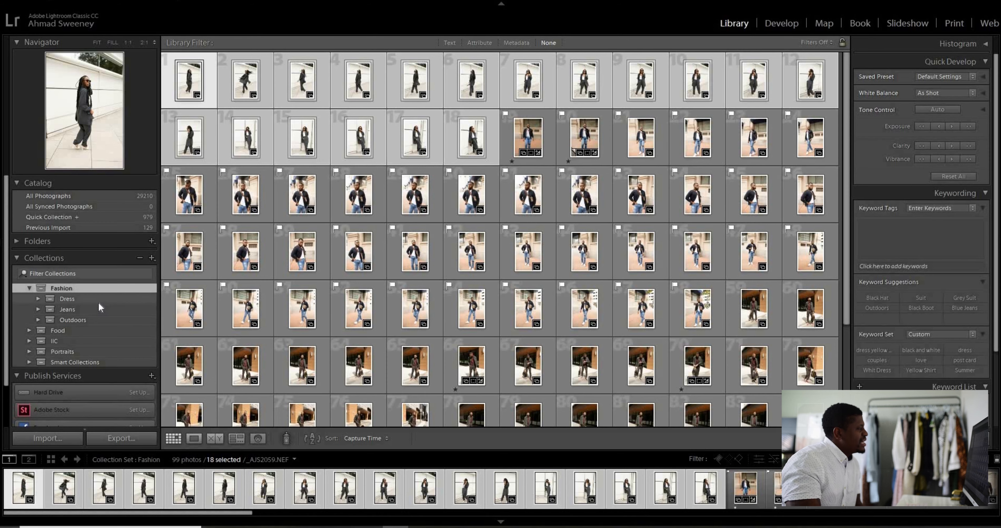
{"action": "left_click", "coordinate": [71, 321]}
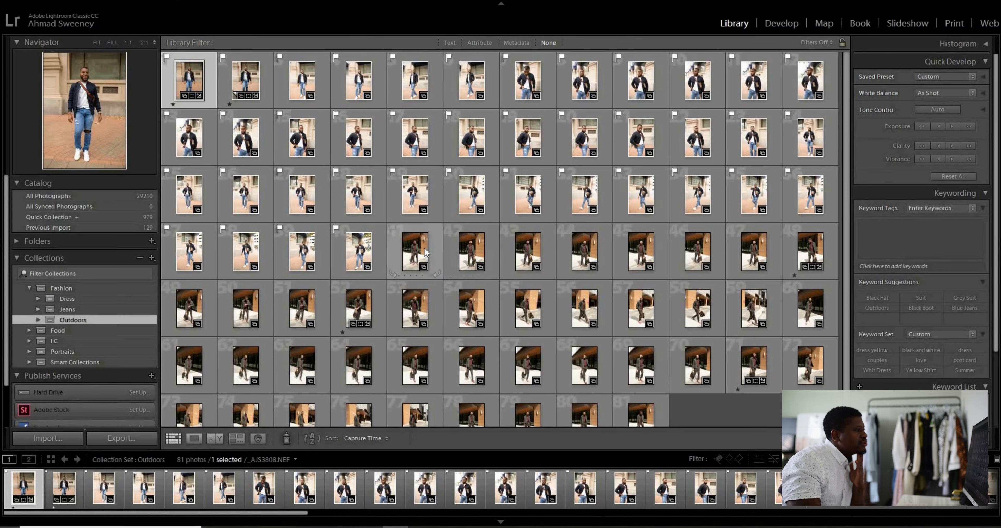
{"action": "left_click", "coordinate": [473, 251]}
{"action": "key", "text": "Right"}
{"action": "key", "text": "Right"}
{"action": "key", "text": "Right"}
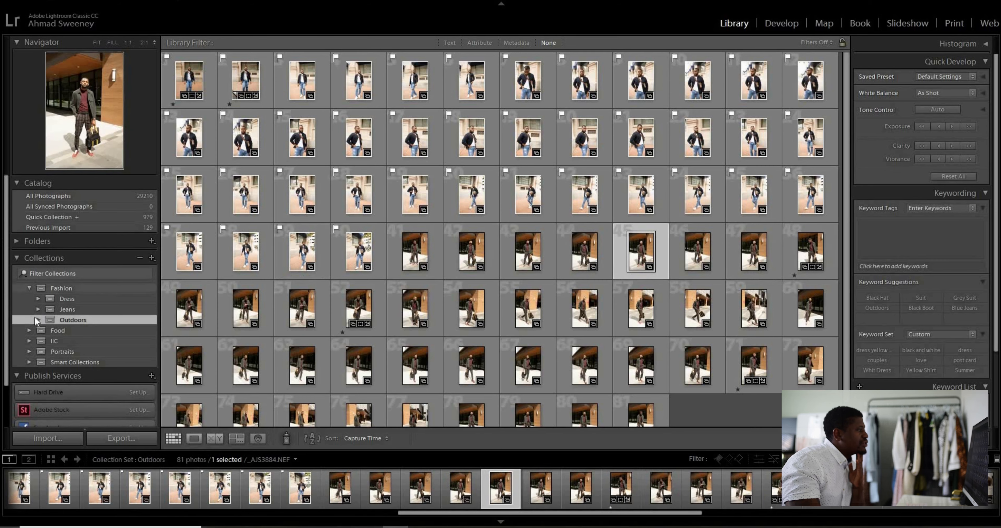
View the Model 2 collection inside the Outdoors set, and collapse the Fashion set to show all its photos
{"action": "left_click", "coordinate": [37, 319]}
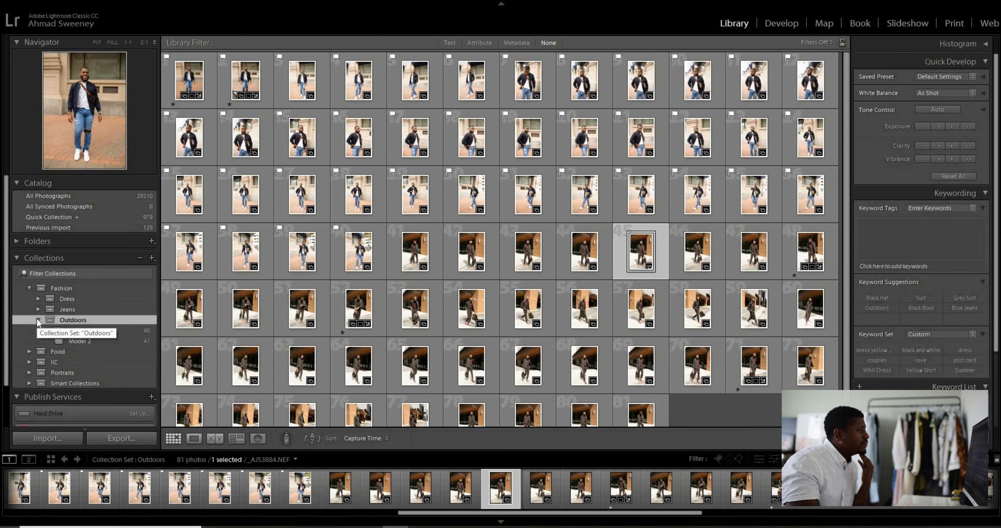
{"action": "left_click", "coordinate": [89, 337]}
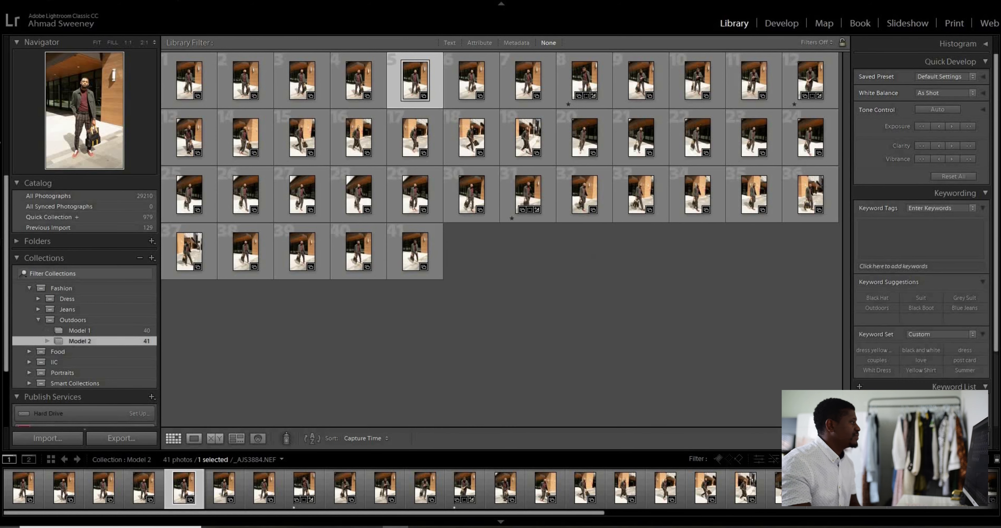
{"action": "left_click", "coordinate": [29, 288]}
{"action": "left_click", "coordinate": [29, 287]}
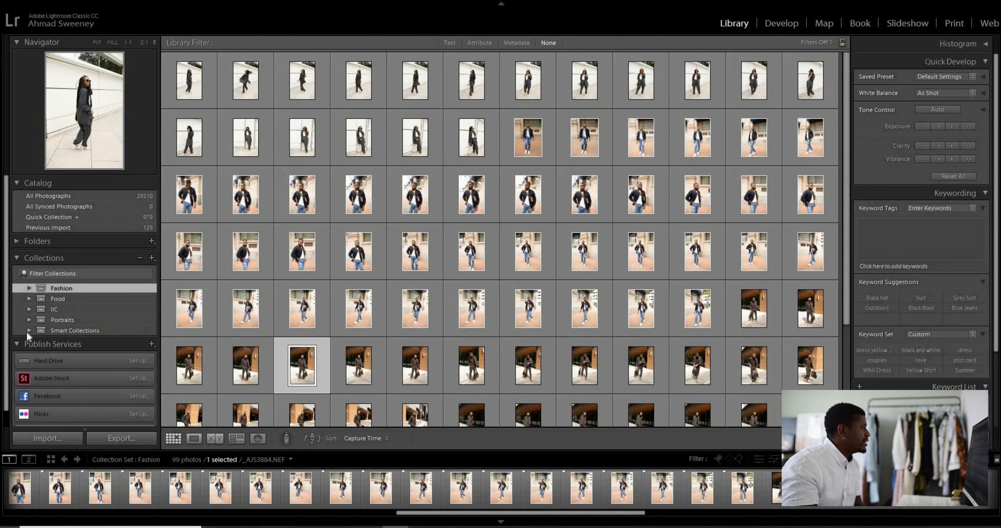
Expand Smart Collections and browse all photos in the client's collection set between Fashion and Stock
{"action": "left_click", "coordinate": [27, 330]}
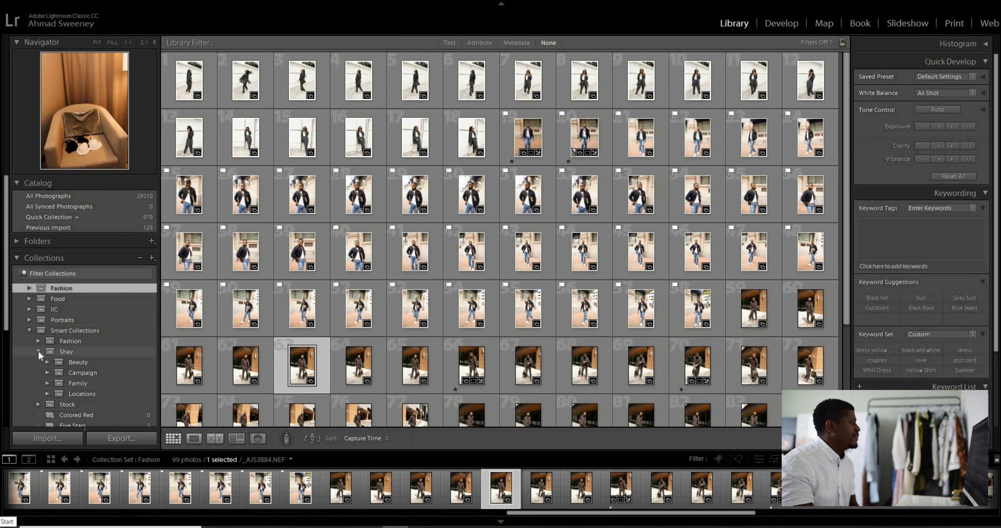
{"action": "left_click", "coordinate": [39, 351]}
{"action": "left_click", "coordinate": [67, 351]}
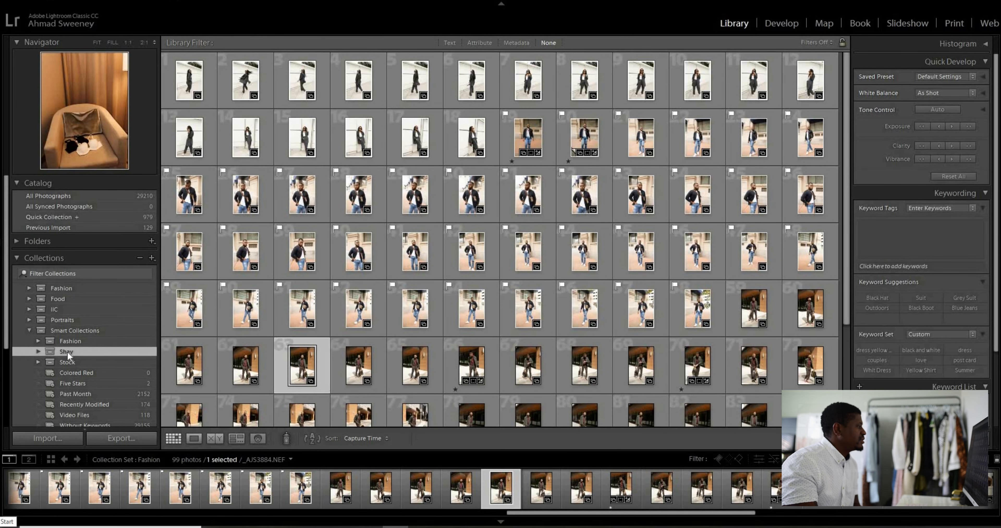
{"action": "left_click_drag", "start_coordinate": [844, 57], "coordinate": [837, 427]}
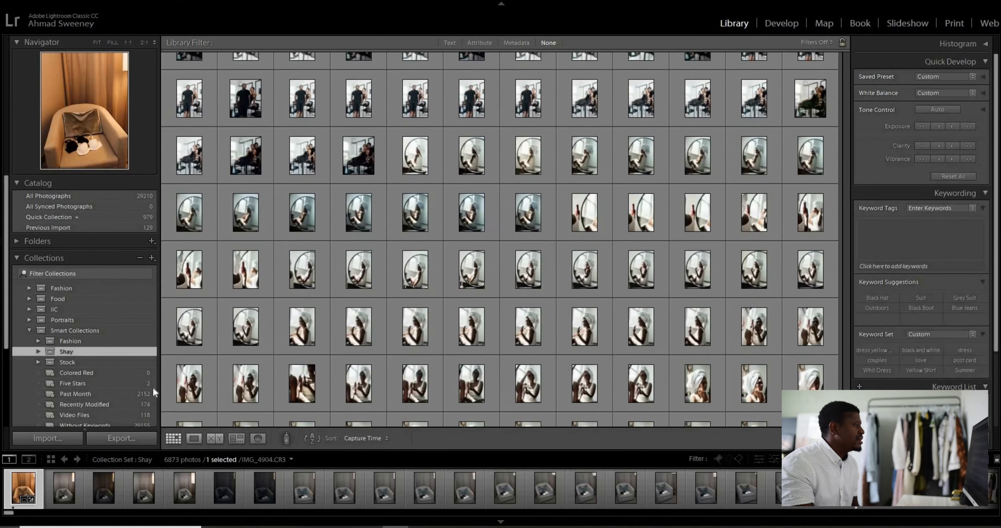
Expand the client's set and look through its Beauty, Campaign, Family and Locations subsets
{"action": "left_click", "coordinate": [38, 350]}
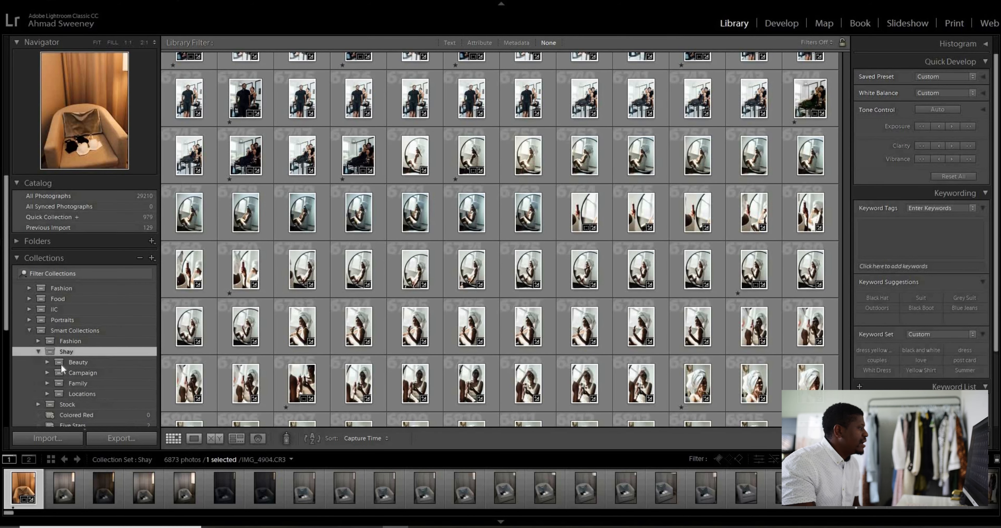
{"action": "left_click", "coordinate": [70, 361]}
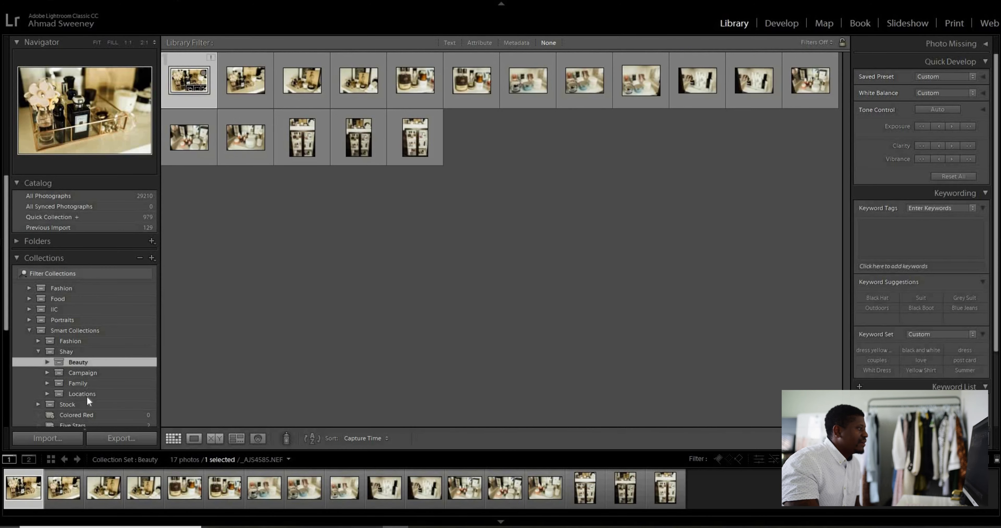
{"action": "left_click", "coordinate": [90, 372]}
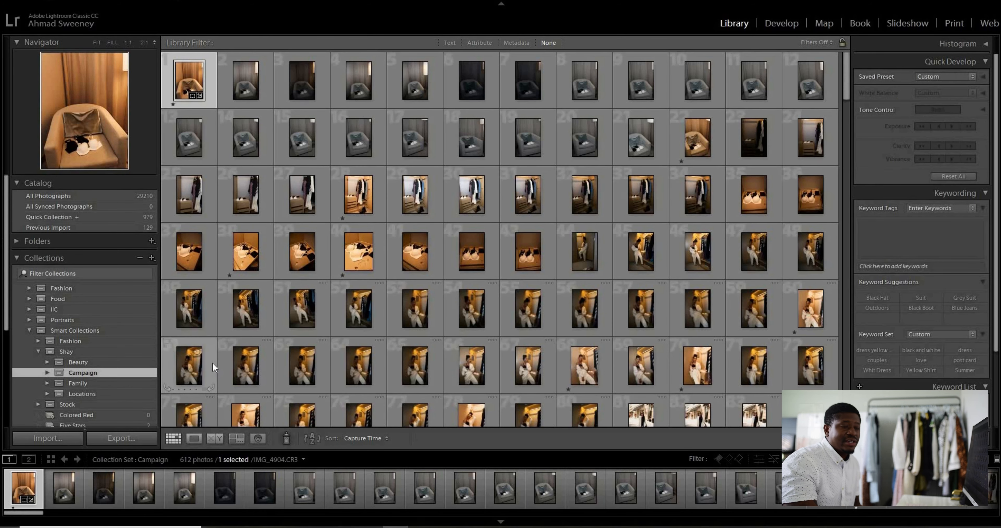
{"action": "left_click", "coordinate": [74, 382]}
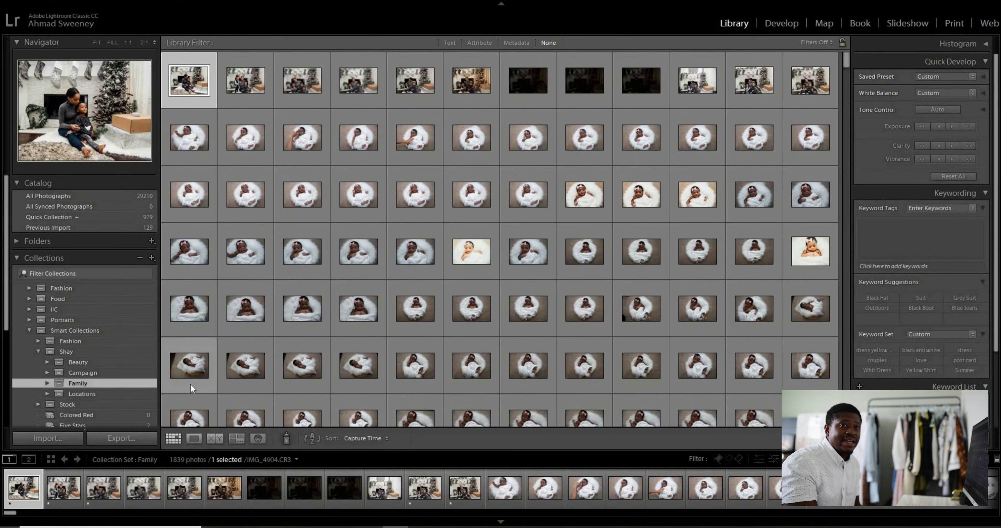
{"action": "left_click", "coordinate": [82, 392]}
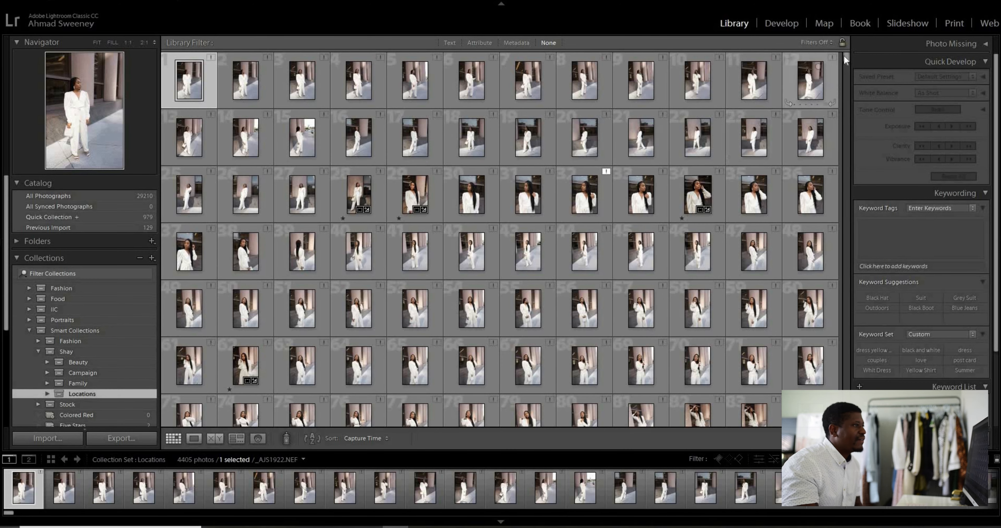
{"action": "scroll", "coordinate": [608, 224], "scroll_direction": "down", "scroll_amount": 15}
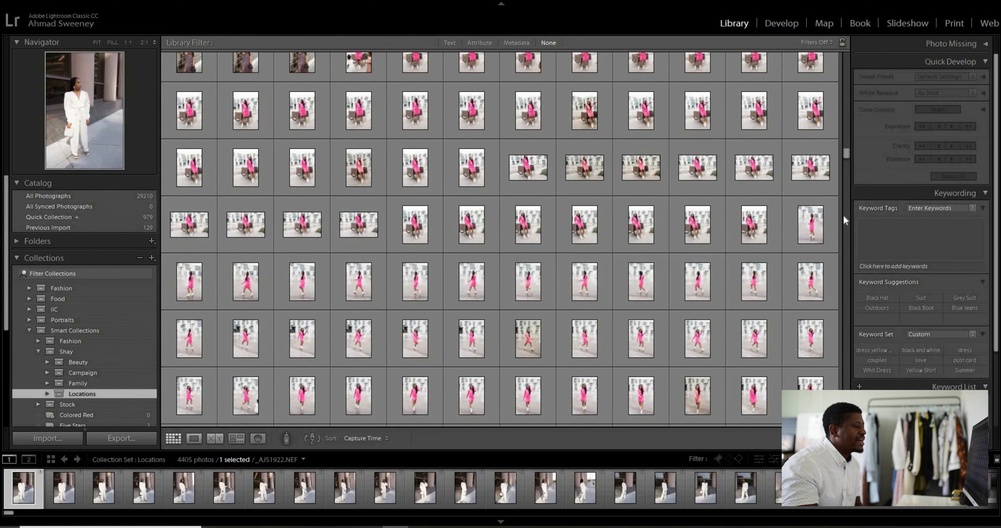
{"action": "left_click_drag", "start_coordinate": [844, 152], "coordinate": [843, 210]}
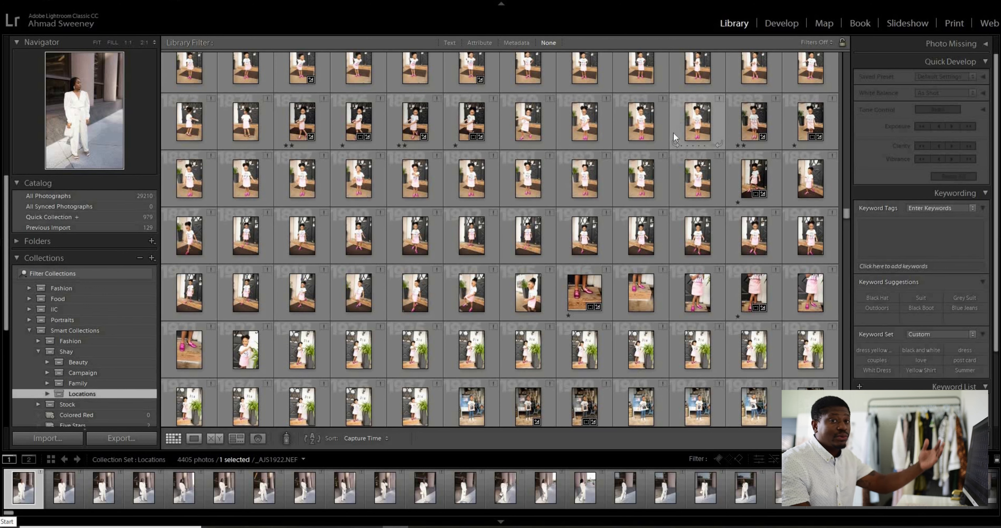
Expand the Locations set and browse the photos in its Rosenberg collection
{"action": "left_click", "coordinate": [46, 394]}
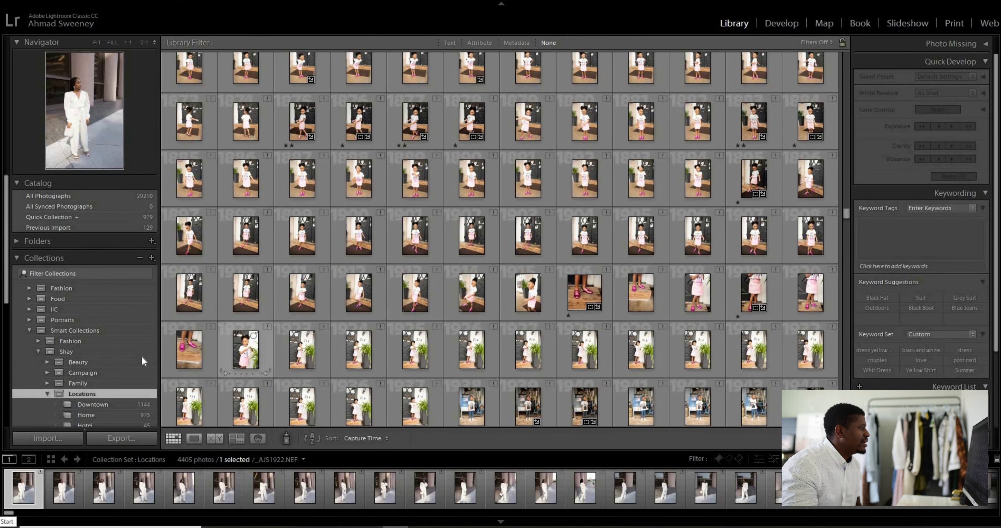
{"action": "scroll", "coordinate": [150, 358], "scroll_direction": "down", "scroll_amount": 1}
{"action": "scroll", "coordinate": [150, 353], "scroll_direction": "down", "scroll_amount": 1}
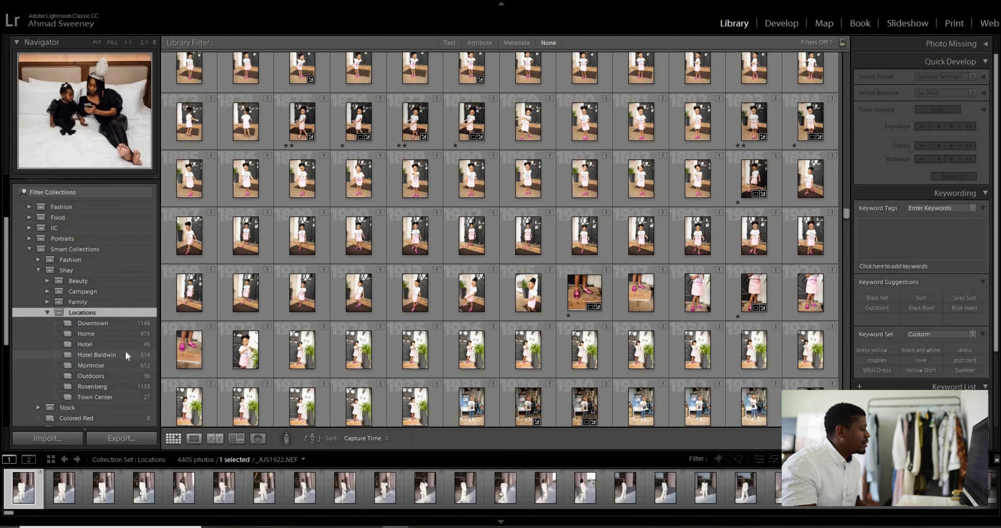
{"action": "left_click", "coordinate": [113, 385]}
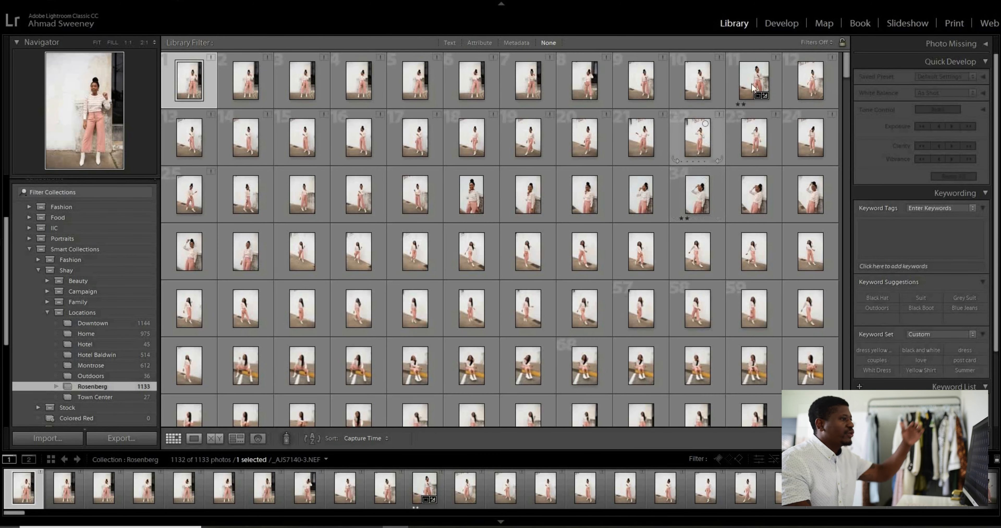
{"action": "left_click_drag", "start_coordinate": [843, 71], "coordinate": [850, 353]}
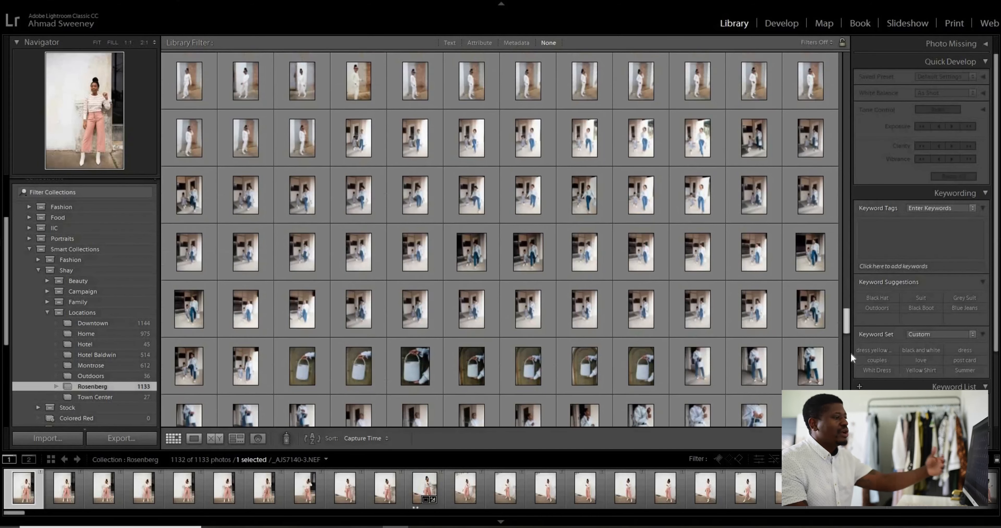
{"action": "scroll", "coordinate": [418, 224], "scroll_direction": "up", "scroll_amount": 5}
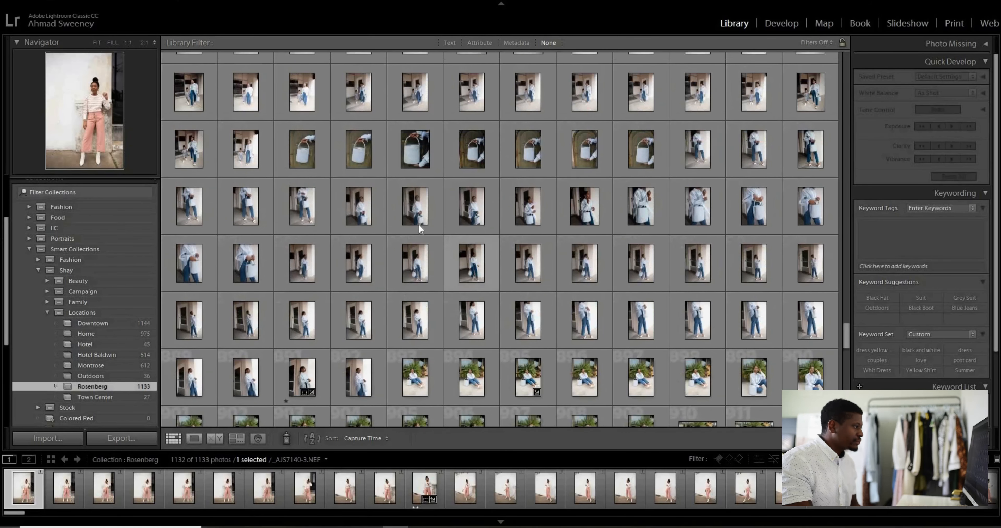
Preview individual Rosenberg shots of the woman in the light shirt and jeans holding a handbag
{"action": "left_click", "coordinate": [418, 225]}
{"action": "left_click", "coordinate": [489, 207]}
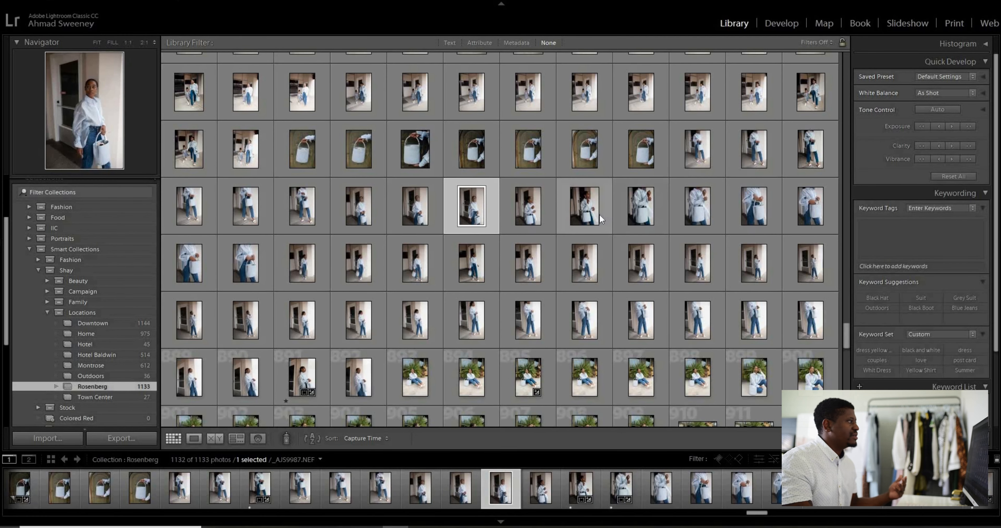
{"action": "left_click", "coordinate": [599, 214]}
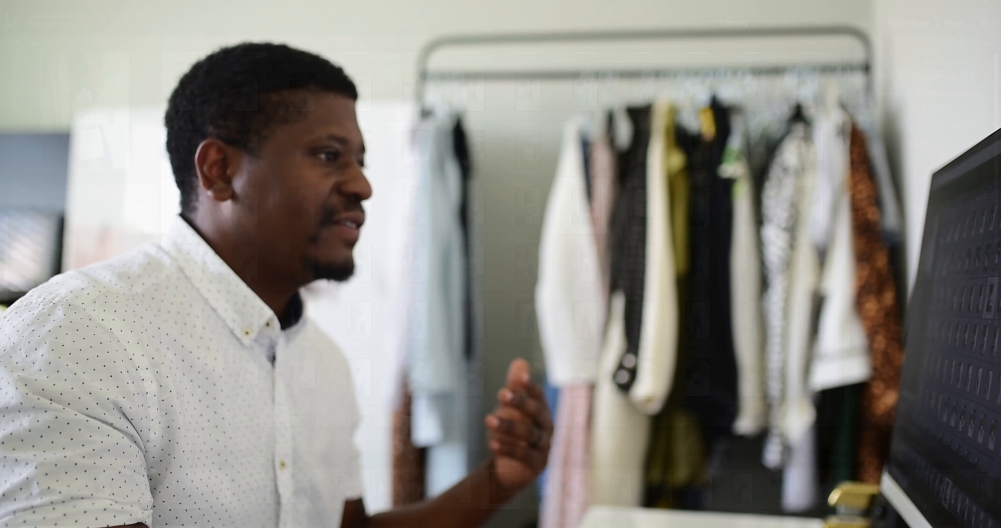